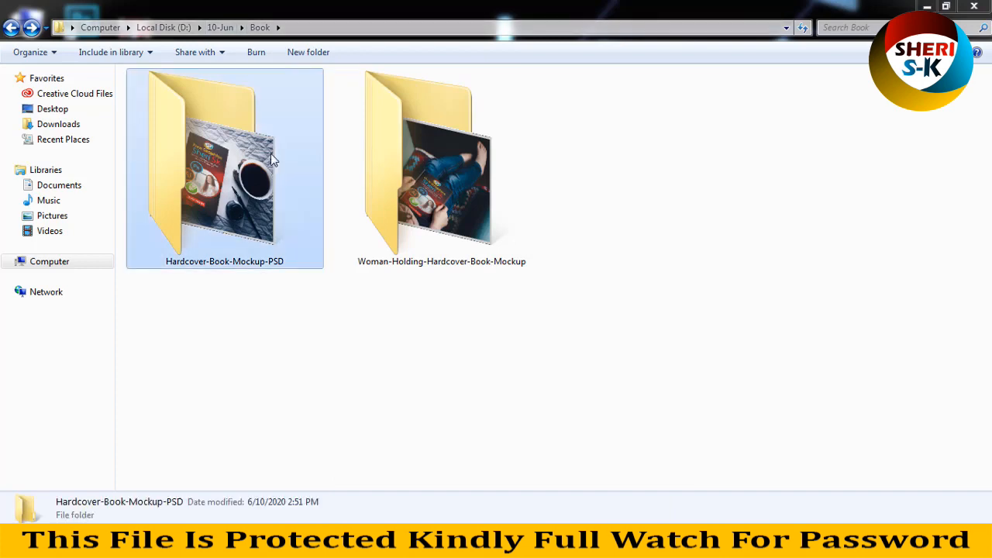
# Open the Hardcover-Book-Mockup-PSD folder and preview its mockup file in Windows Photo Viewer.
pyautogui.click(9, 30)
pyautogui.doubleClick(496, 224)
pyautogui.click(10, 28)
pyautogui.doubleClick(221, 172)
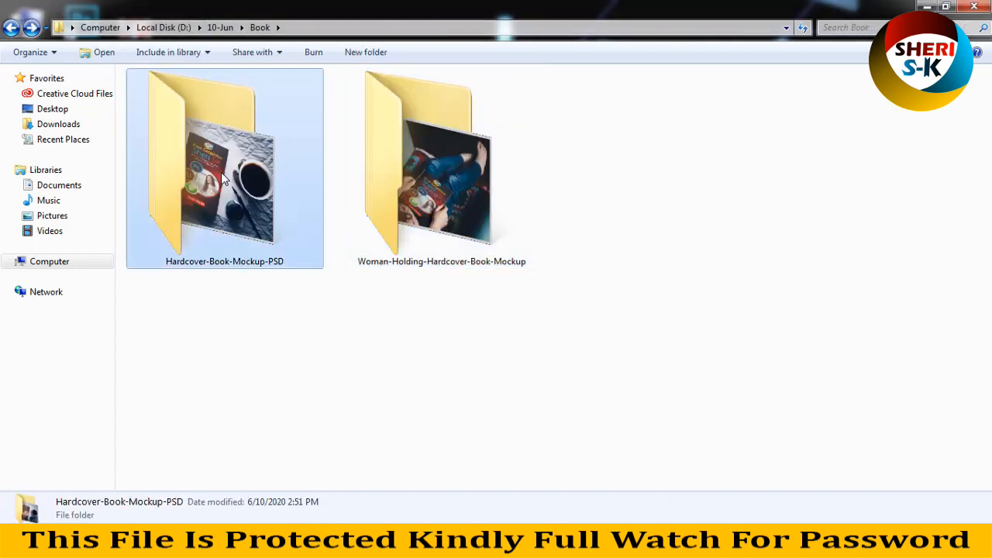
pyautogui.rightClick(221, 172)
pyautogui.moveTo(496, 252)
pyautogui.click(562, 285)
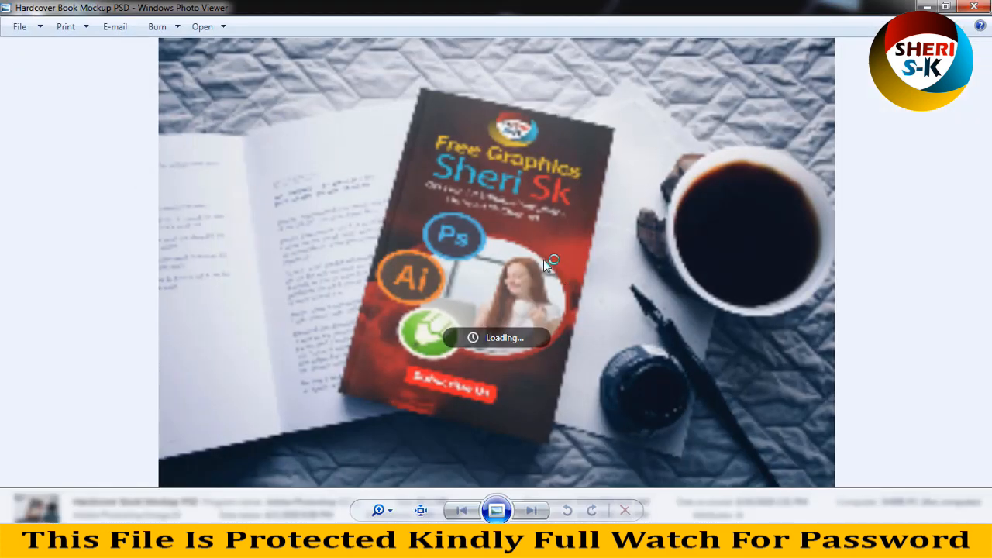
# Examine the hardcover book cover's details up close, then close the preview and return to the Book folder.
pyautogui.scroll(5, 547, 145)
pyautogui.moveTo(547, 145); pyautogui.dragTo(658, 291)
pyautogui.moveTo(492, 465); pyautogui.dragTo(530, 195)
pyautogui.moveTo(499, 310); pyautogui.dragTo(523, 192)
pyautogui.moveTo(471, 370); pyautogui.dragTo(509, 242)
pyautogui.scroll(-5, 496, 358)
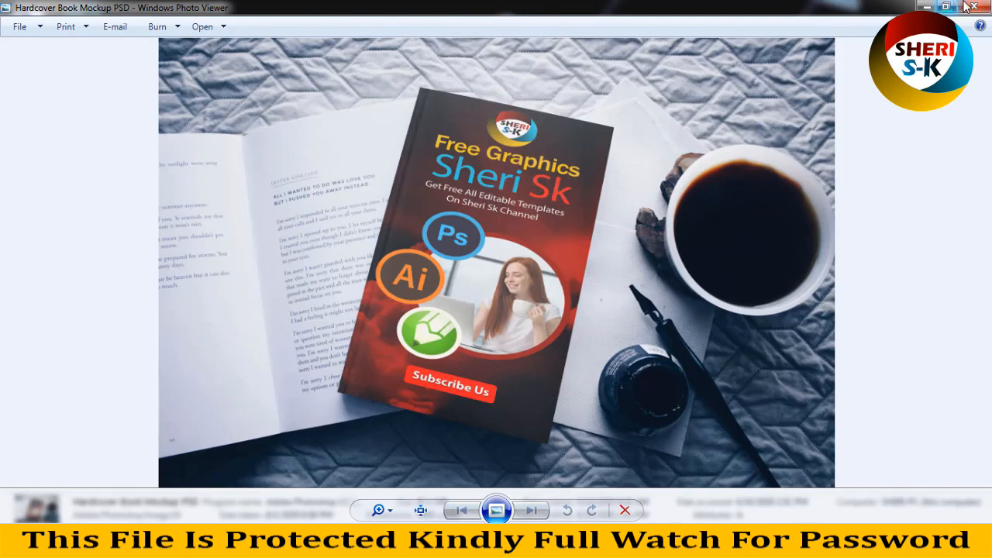
pyautogui.click(973, 6)
pyautogui.click(20, 29)
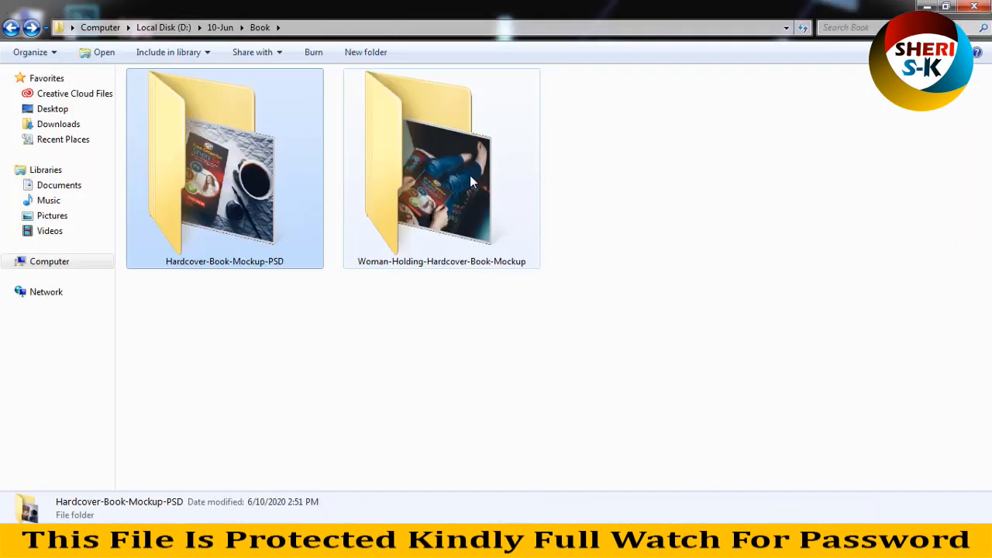
# Open the Woman-Holding-Hardcover-Book-Mockup folder and preview its mockup file in Windows Photo Viewer.
pyautogui.doubleClick(470, 175)
pyautogui.click(140, 129)
pyautogui.rightClick(214, 135)
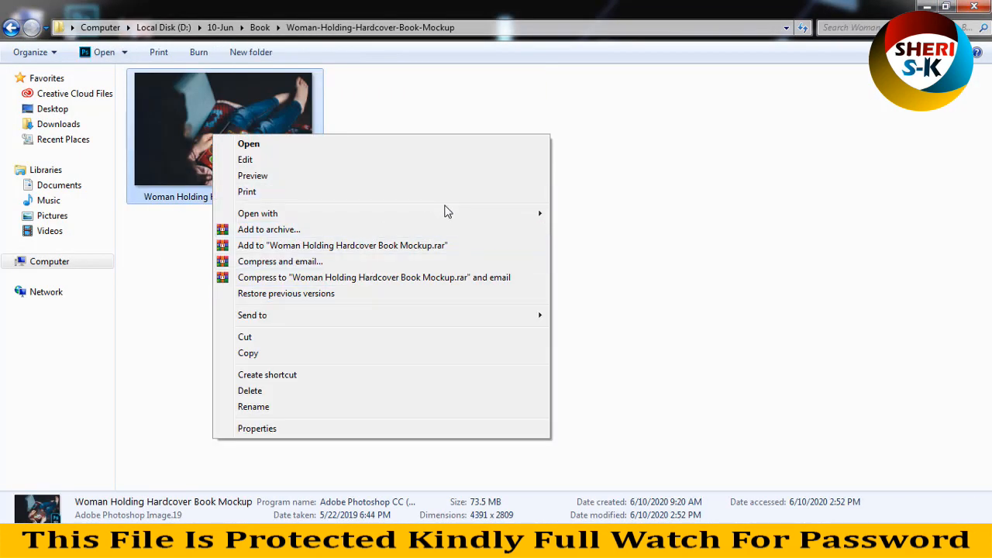
pyautogui.moveTo(449, 213)
pyautogui.click(567, 247)
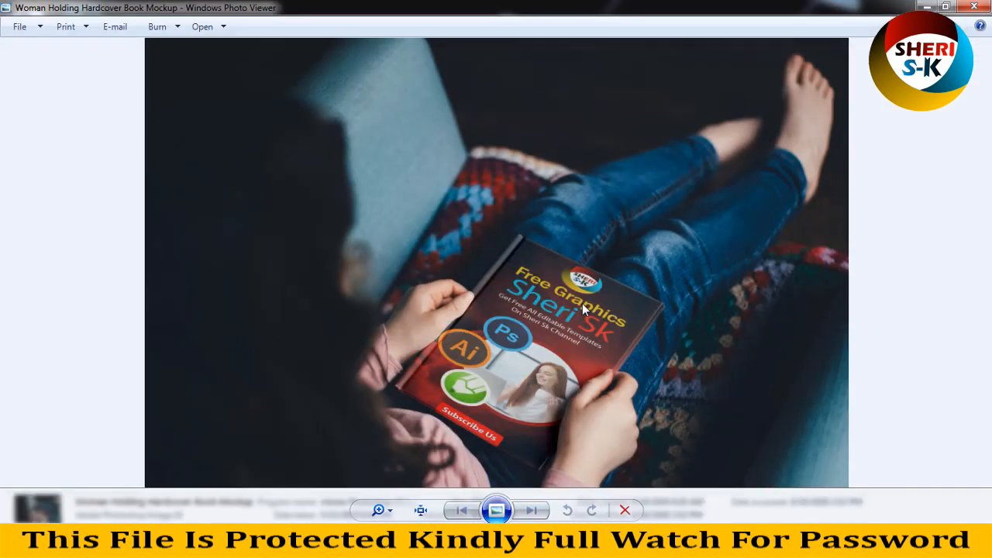
# Examine the cover text, logos and hands in the woman-holding-book mockup up close, then close the preview.
pyautogui.scroll(4, 585, 304)
pyautogui.moveTo(589, 306); pyautogui.dragTo(577, 91)
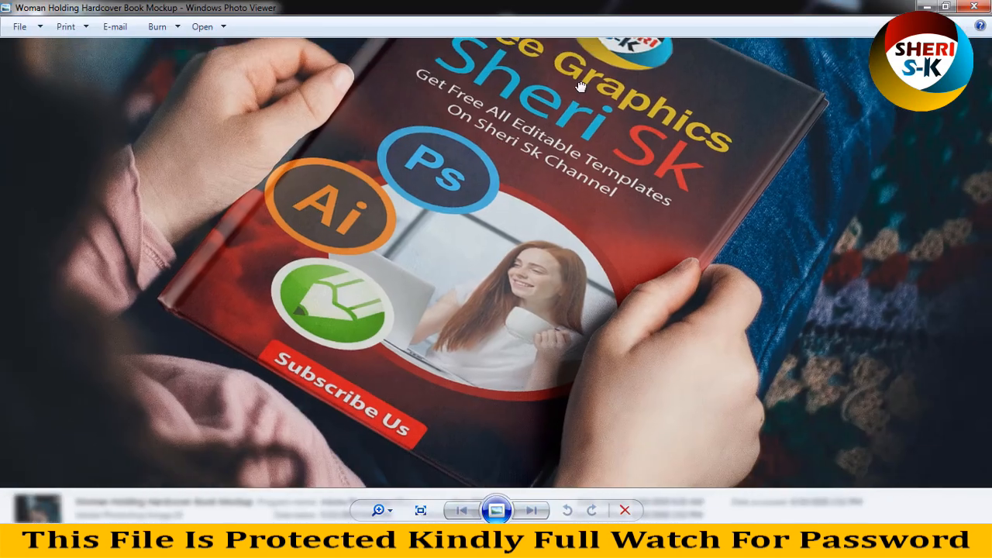
pyautogui.scroll(2, 577, 93)
pyautogui.scroll(-2, 489, 217)
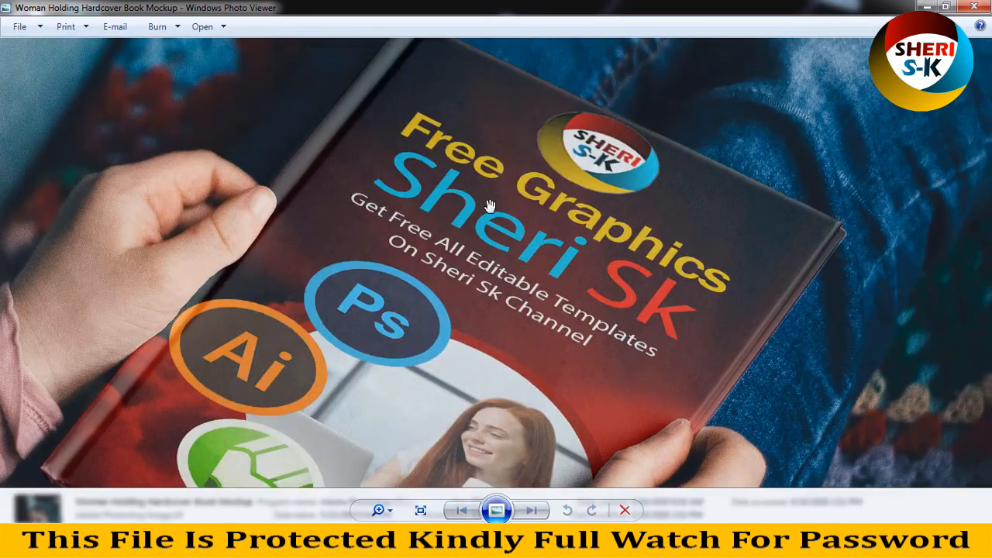
pyautogui.scroll(2, 414, 195)
pyautogui.scroll(2, 682, 106)
pyautogui.scroll(-4, 666, 124)
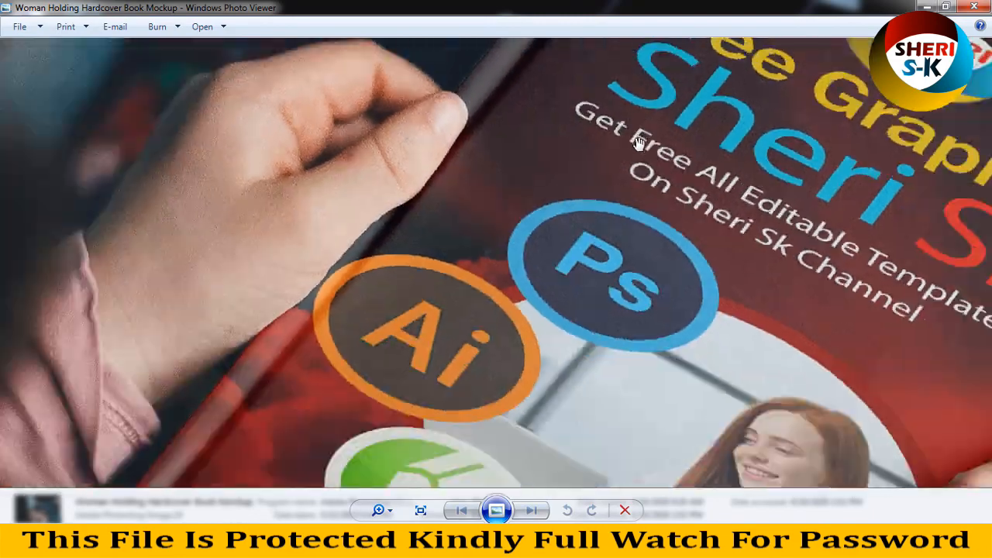
pyautogui.scroll(1, 645, 176)
pyautogui.scroll(-5, 646, 176)
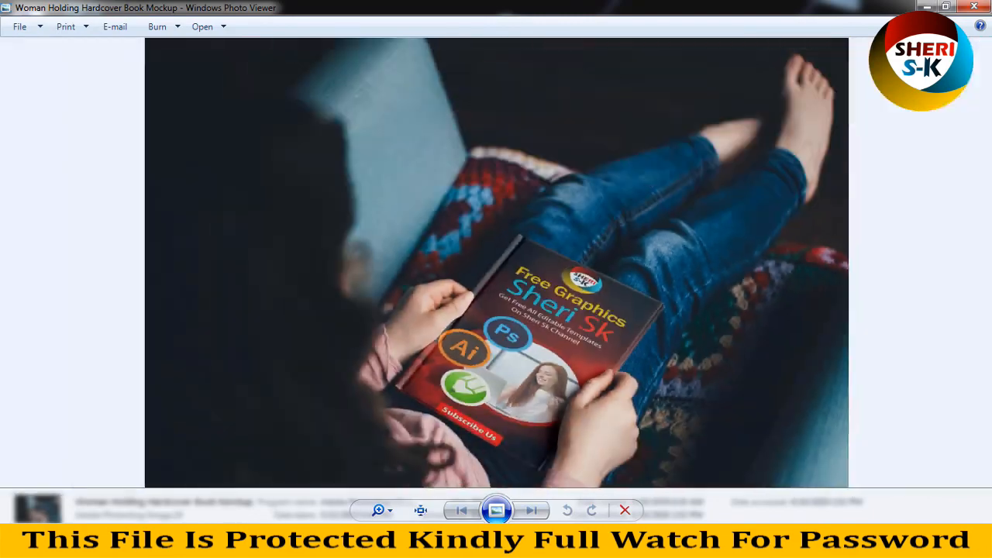
pyautogui.click(974, 7)
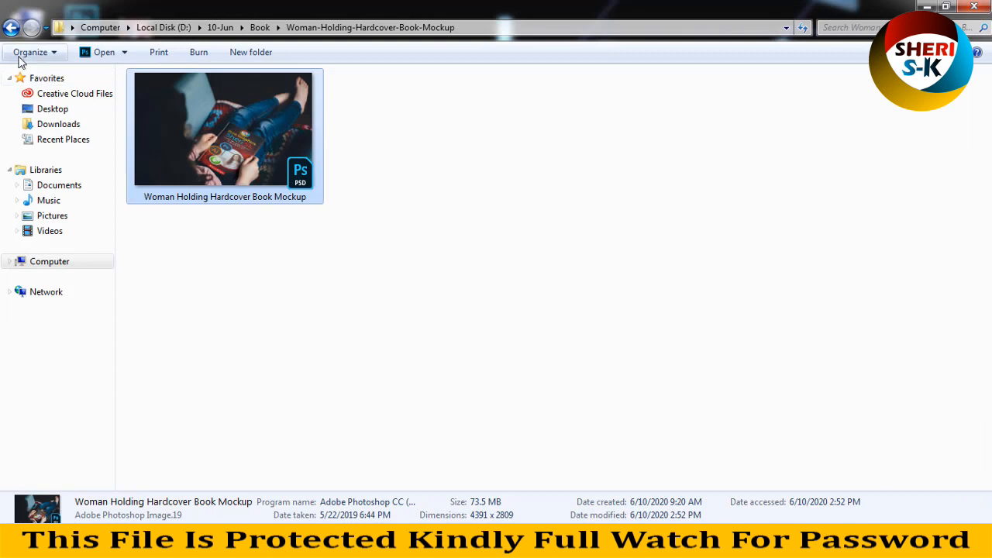
# Open Hardcover Book Mockup PSD from the Hardcover-Book-Mockup-PSD folder in Photoshop.
pyautogui.click(11, 27)
pyautogui.click(187, 118)
pyautogui.doubleClick(247, 264)
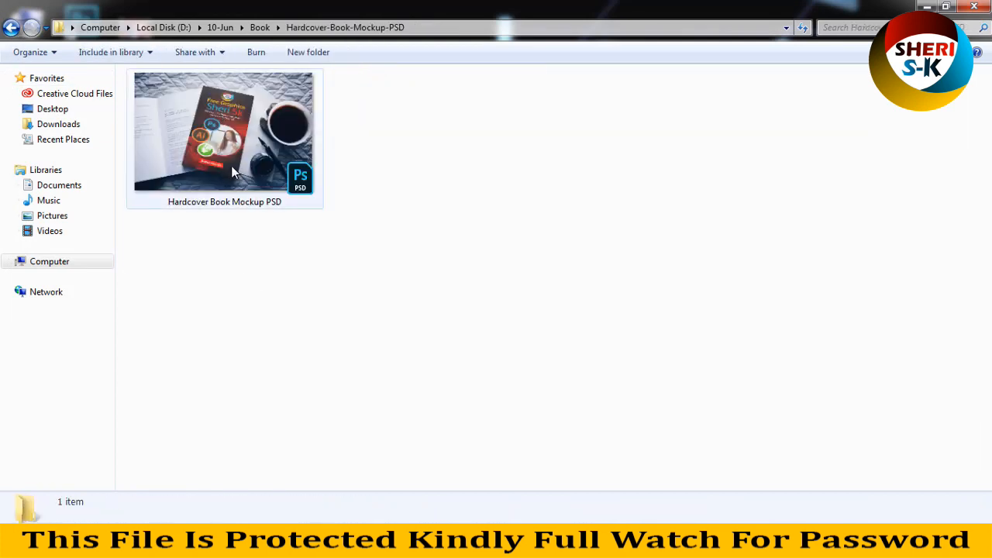
pyautogui.moveTo(234, 162); pyautogui.dragTo(311, 285)
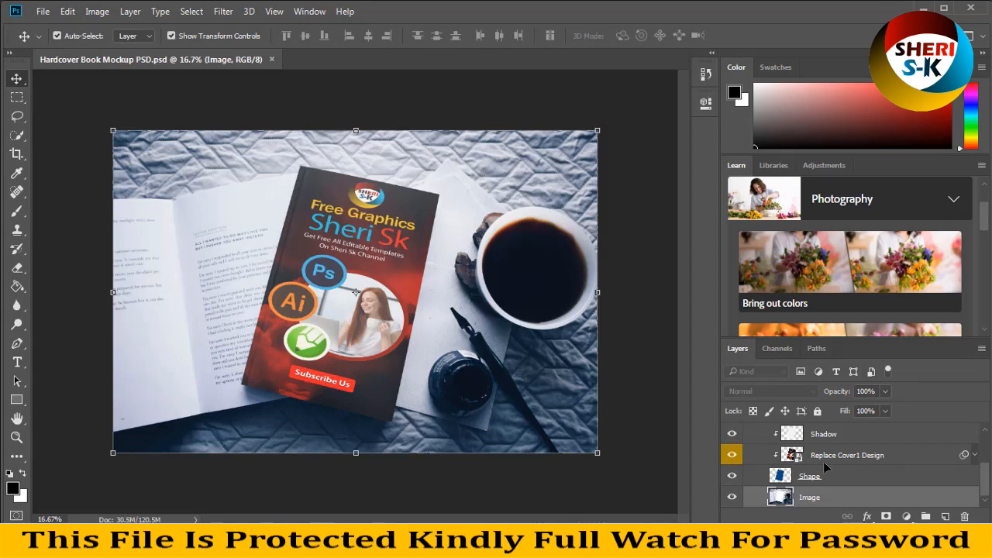
# Examine the layer structure of the Book group, including the Replace Cover1 Design, Shadow and Book Cover Mockup entries.
pyautogui.scroll(3, 812, 437)
pyautogui.click(812, 434)
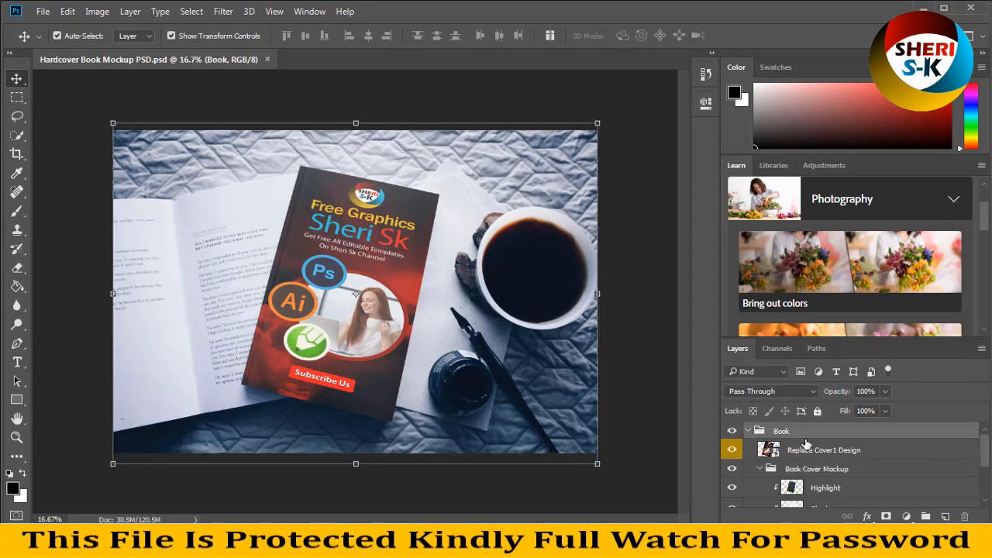
pyautogui.click(749, 431)
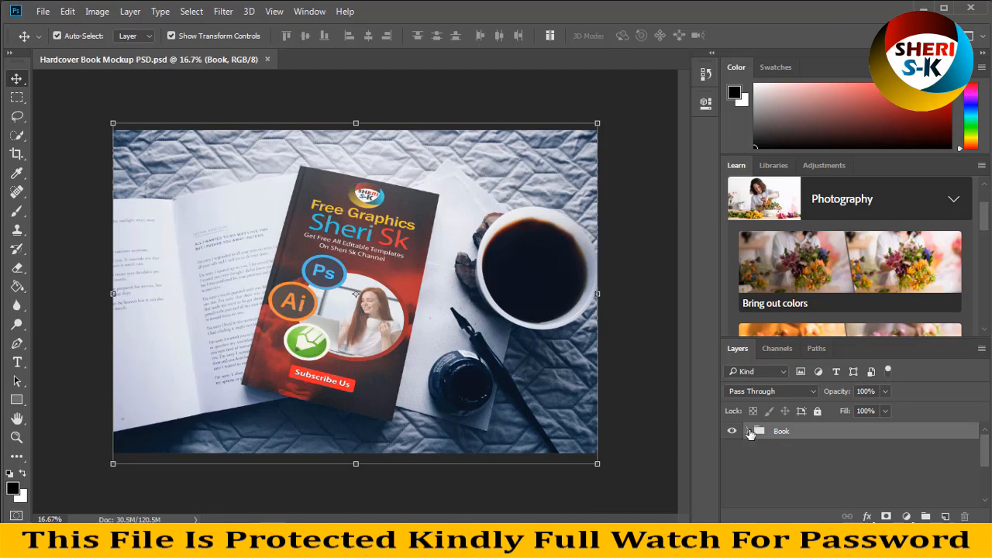
pyautogui.click(748, 431)
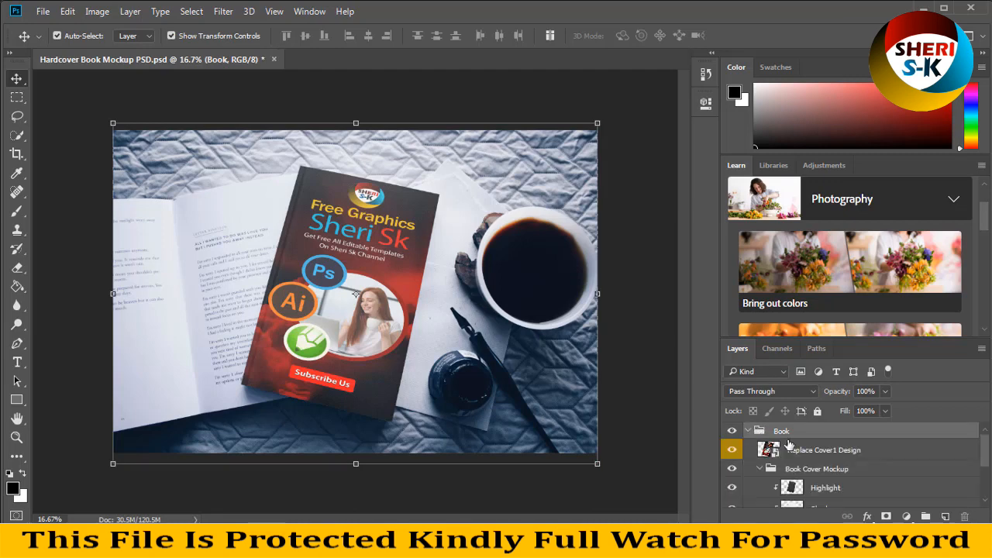
pyautogui.click(799, 455)
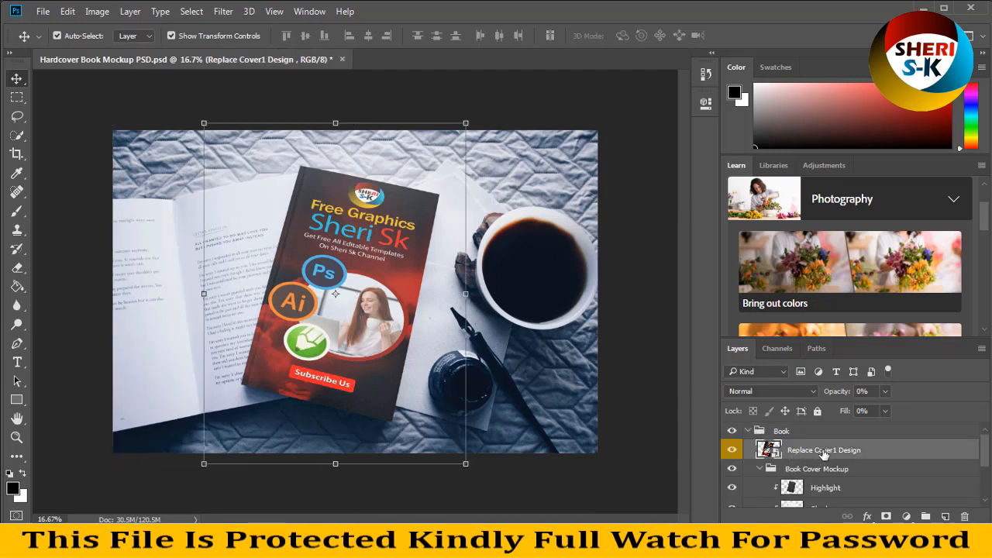
pyautogui.scroll(-2, 860, 465)
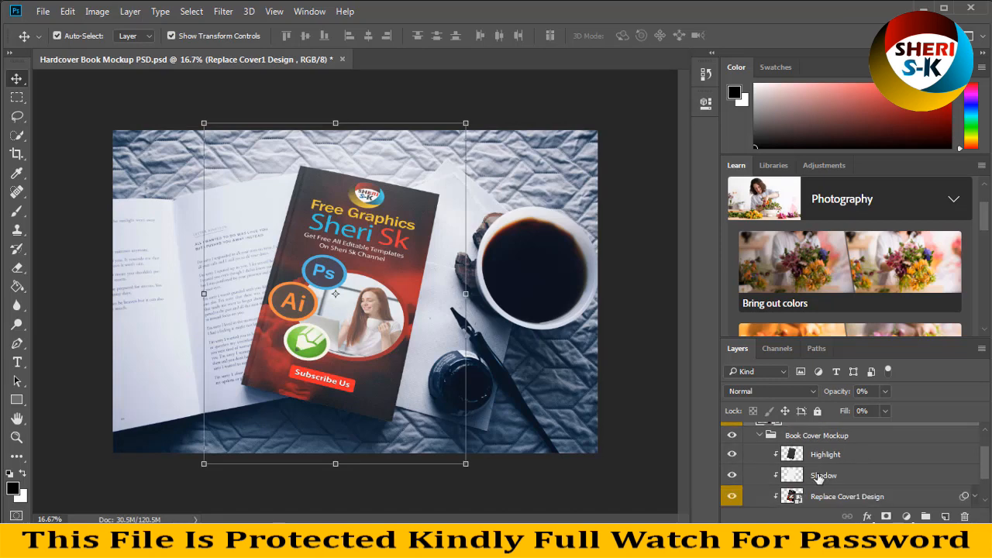
pyautogui.click(820, 476)
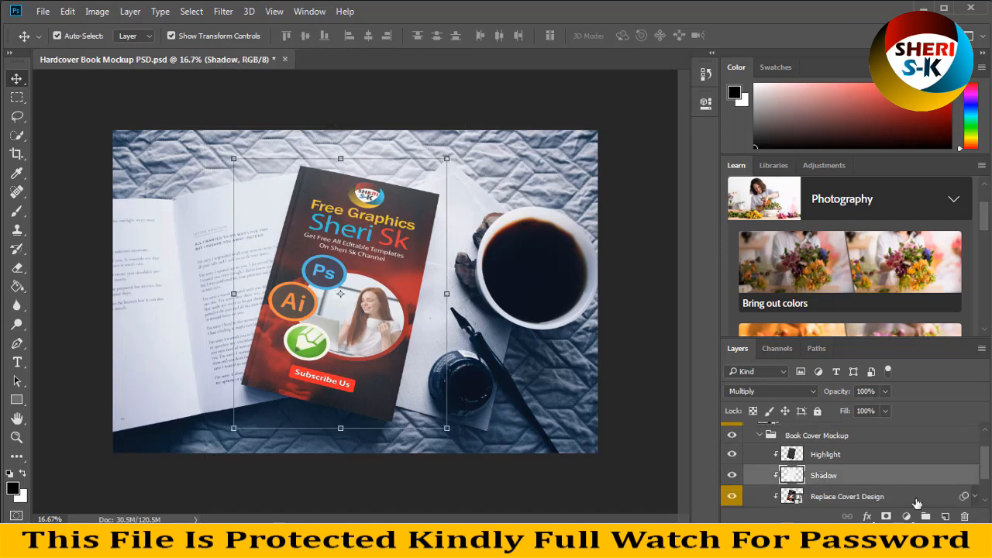
pyautogui.scroll(-2, 835, 485)
pyautogui.click(824, 459)
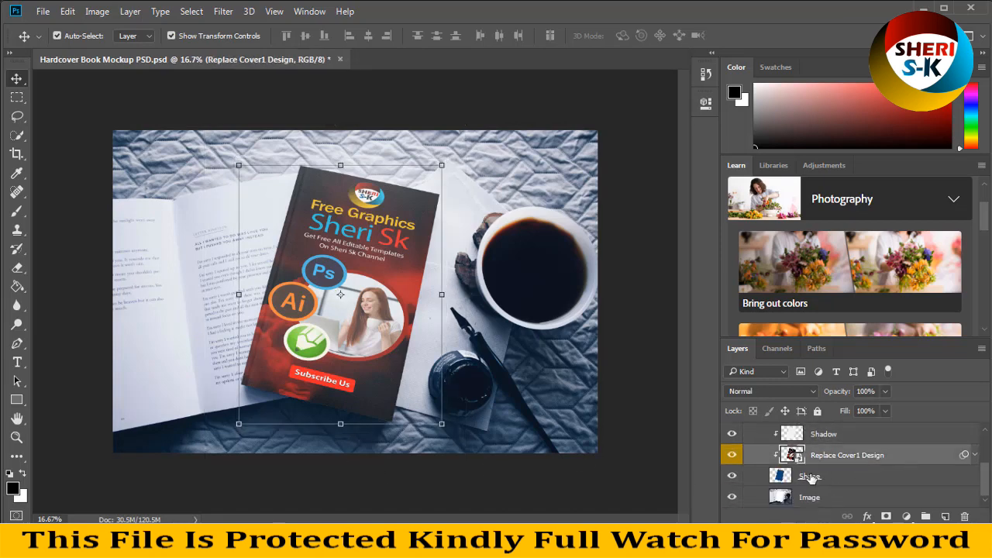
# Hide the Image background layer to see the book alone and show the layer again.
pyautogui.click(746, 497)
pyautogui.click(733, 497)
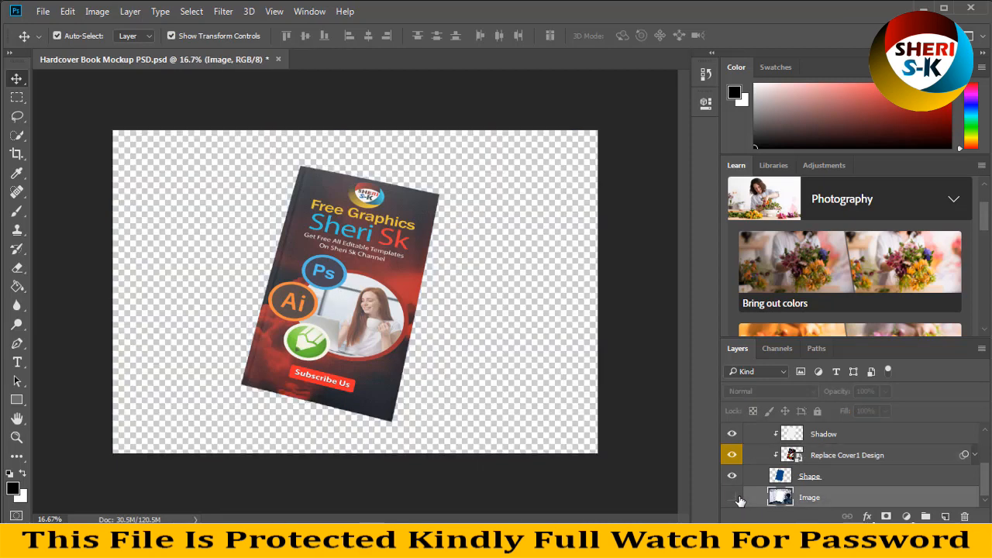
pyautogui.click(733, 496)
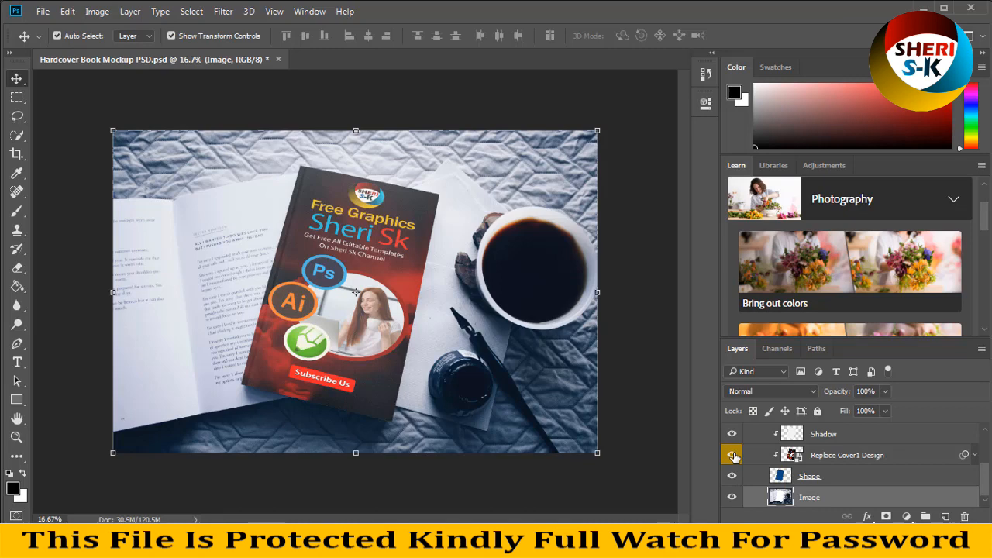
# Open the contents of the top Replace Cover1 Design smart object and delete the existing cover artwork, Layer 2.
pyautogui.scroll(5, 809, 465)
pyautogui.click(775, 457)
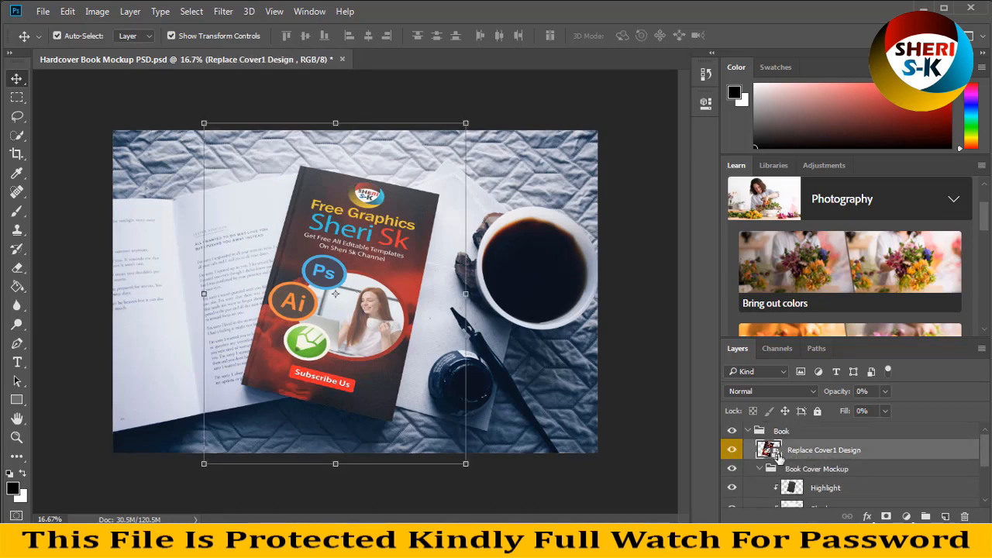
pyautogui.doubleClick(768, 450)
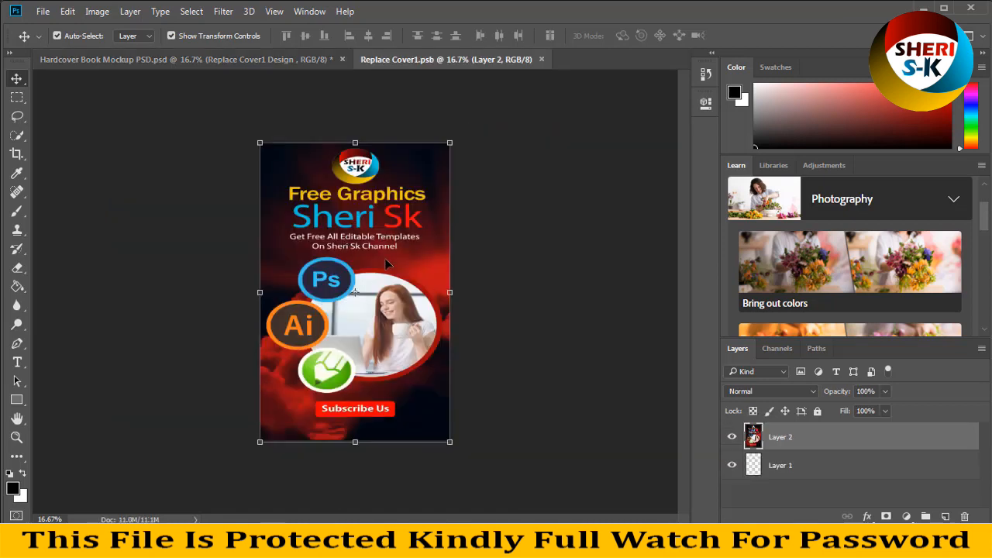
pyautogui.press('Delete')
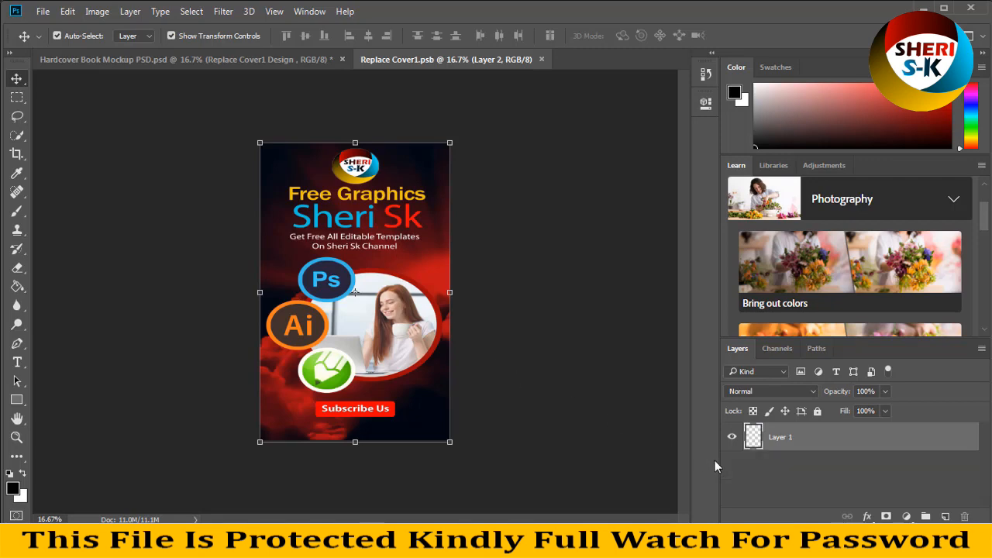
# Open the JPEG image "sheri skk" from the Desktop.
pyautogui.click(39, 13)
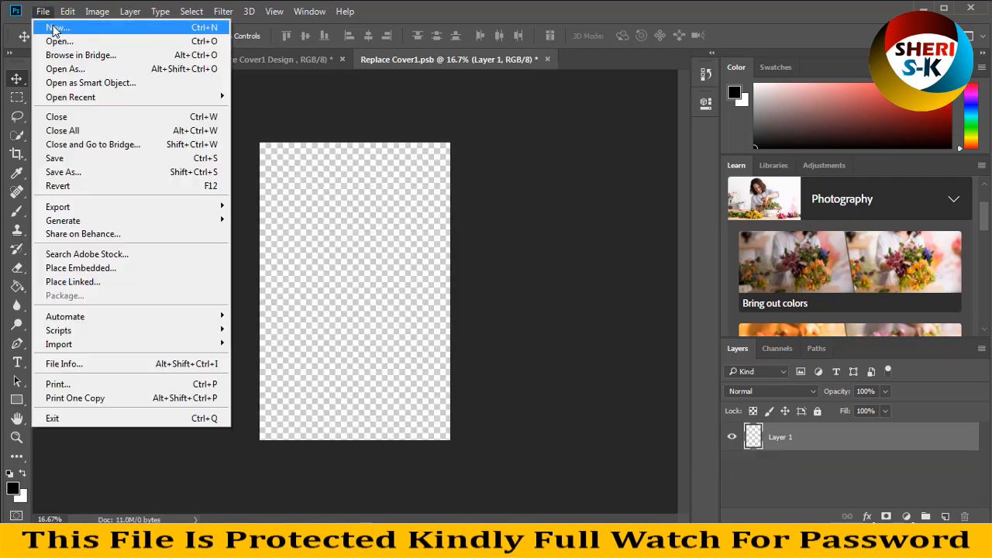
pyautogui.click(73, 40)
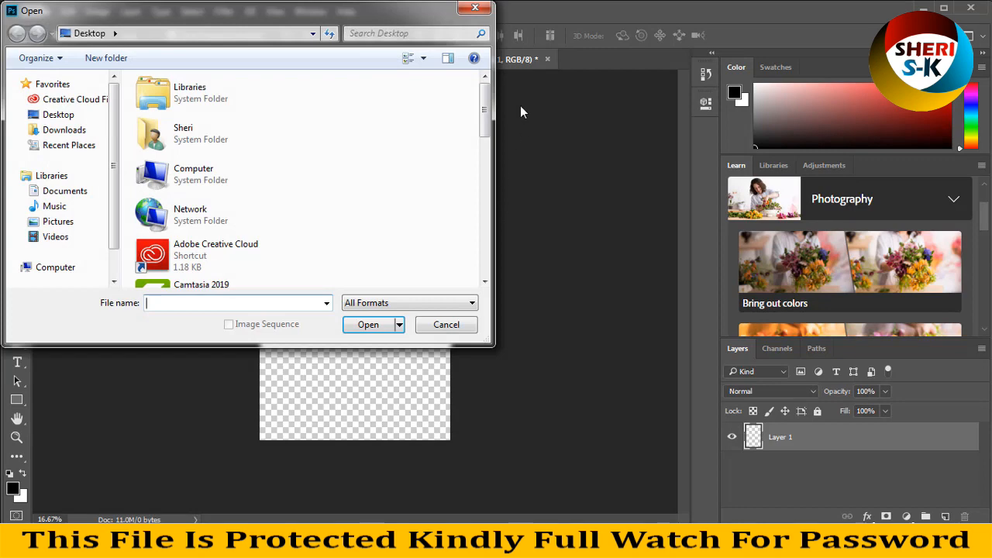
pyautogui.moveTo(485, 129); pyautogui.dragTo(492, 235)
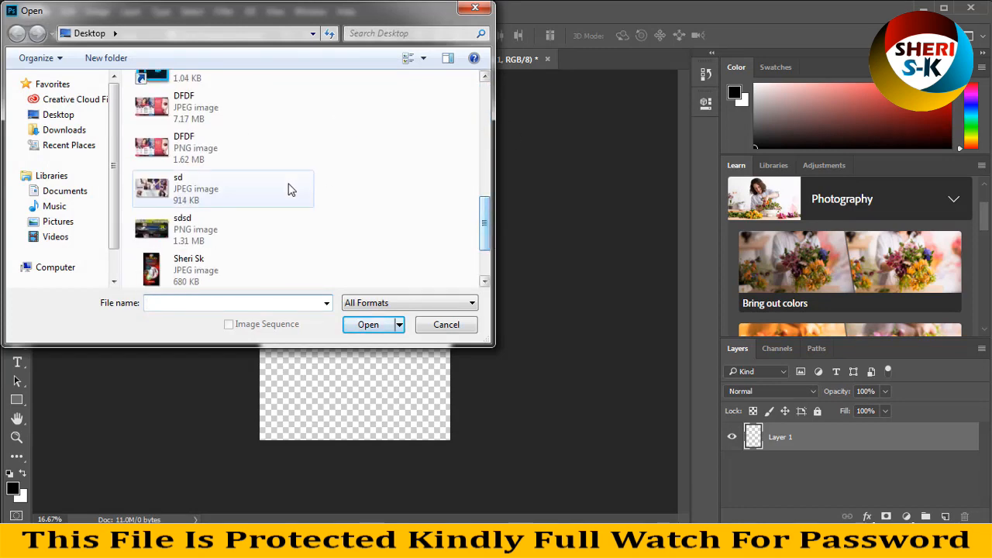
pyautogui.scroll(-1, 347, 223)
pyautogui.click(190, 225)
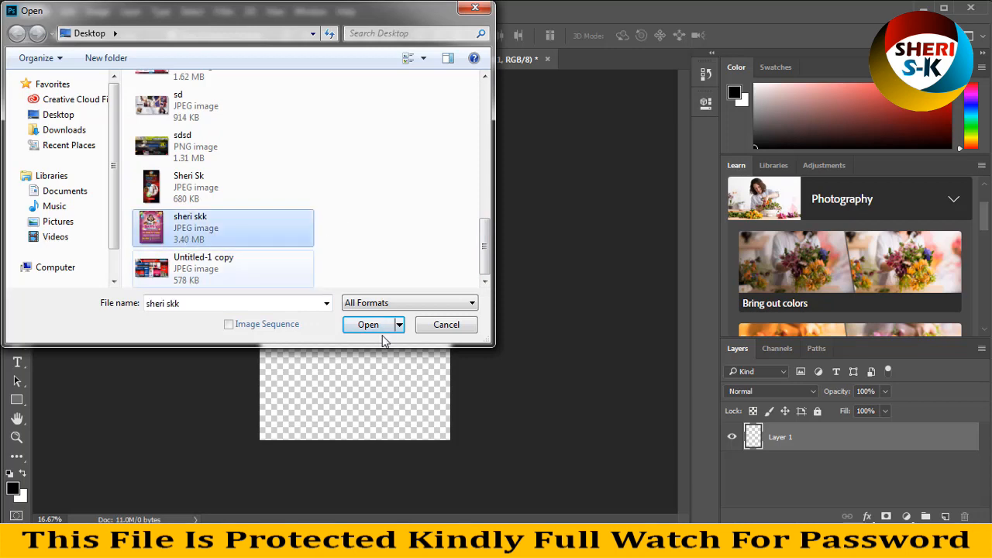
pyautogui.click(376, 324)
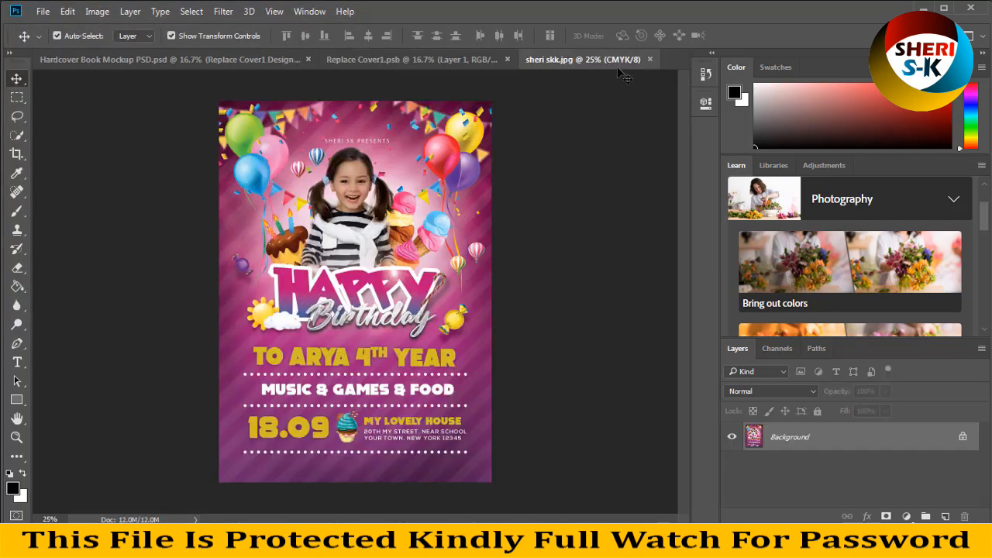
# Copy the birthday flyer from a floating window into Replace Cover1.psb and close the source image.
pyautogui.moveTo(605, 59); pyautogui.dragTo(617, 113)
pyautogui.moveTo(465, 263); pyautogui.dragTo(463, 249)
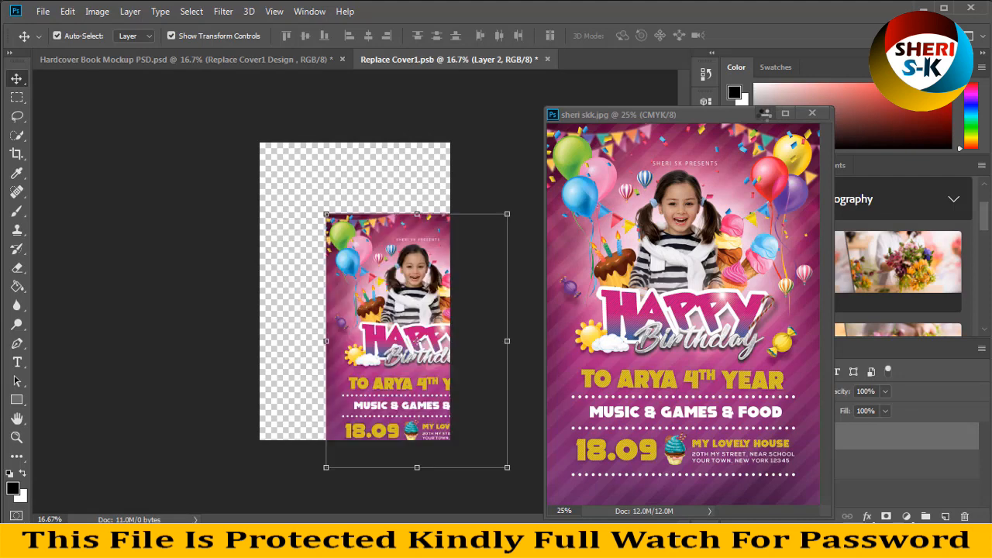
pyautogui.click(813, 113)
# Align the birthday flyer with the cover canvas's upper-right corner, enlarge it to full height and narrow its width to 88.10%.
pyautogui.moveTo(342, 232)
pyautogui.mouseDown()
pyautogui.moveTo(360, 224)
pyautogui.moveTo(353, 229)
pyautogui.mouseUp()
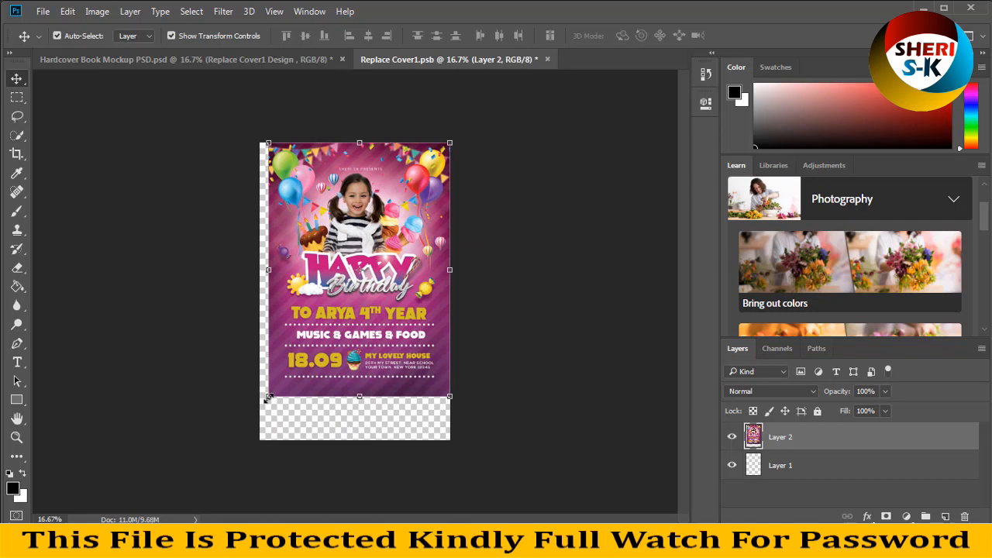
pyautogui.moveTo(268, 397); pyautogui.dragTo(242, 451)
pyautogui.press('Return')
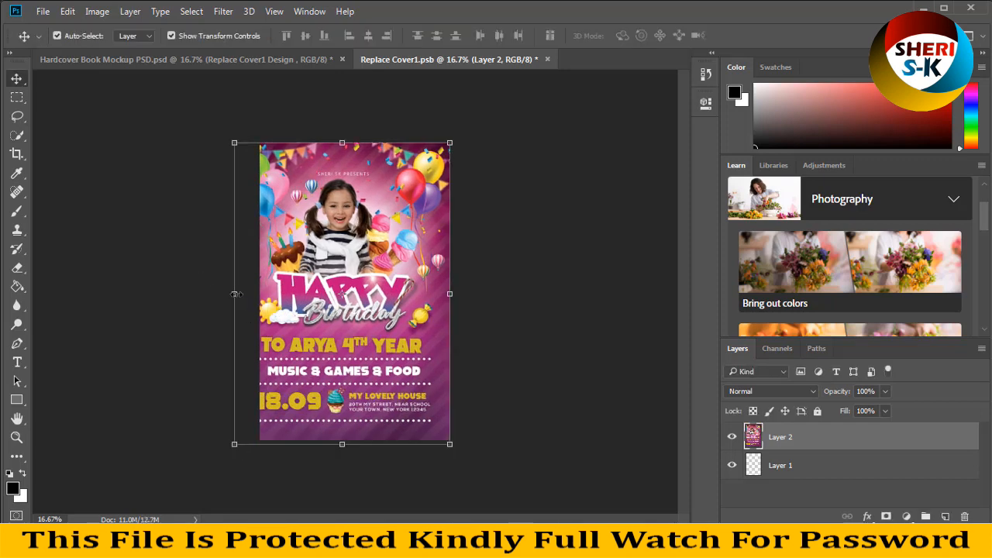
pyautogui.moveTo(235, 294); pyautogui.dragTo(261, 294)
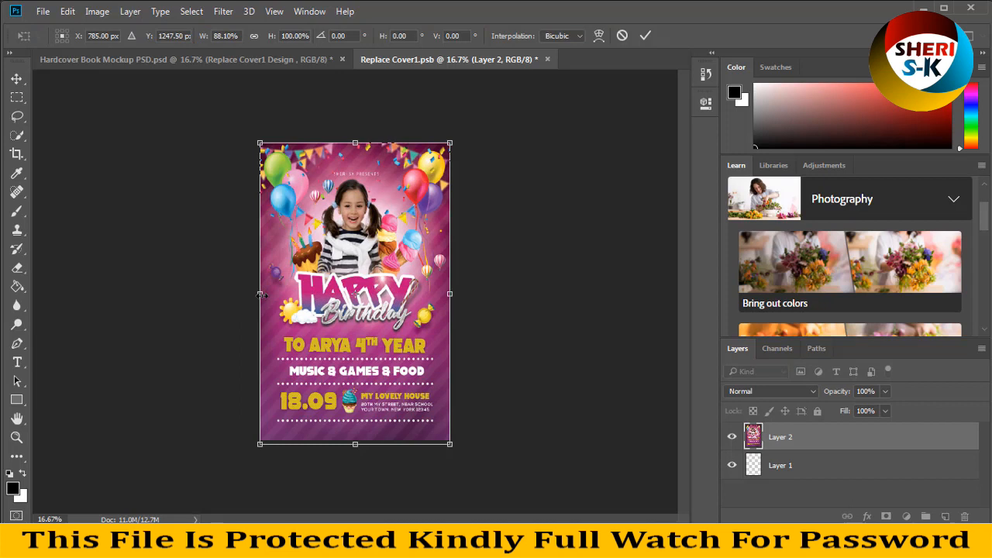
pyautogui.press('Return')
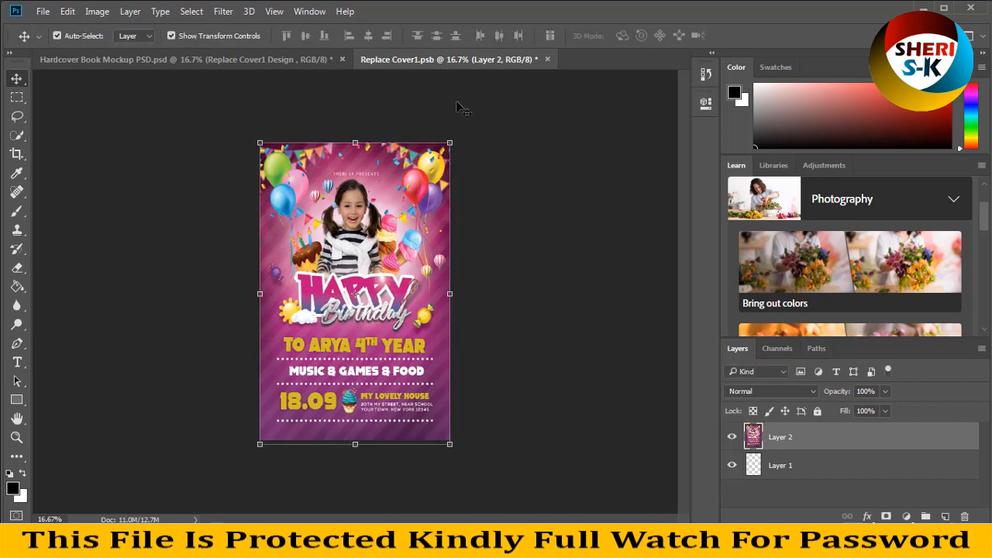
# Save the birthday flyer artwork in Replace Cover1.psb and close it to update the book mockup.
pyautogui.press('ctrl')
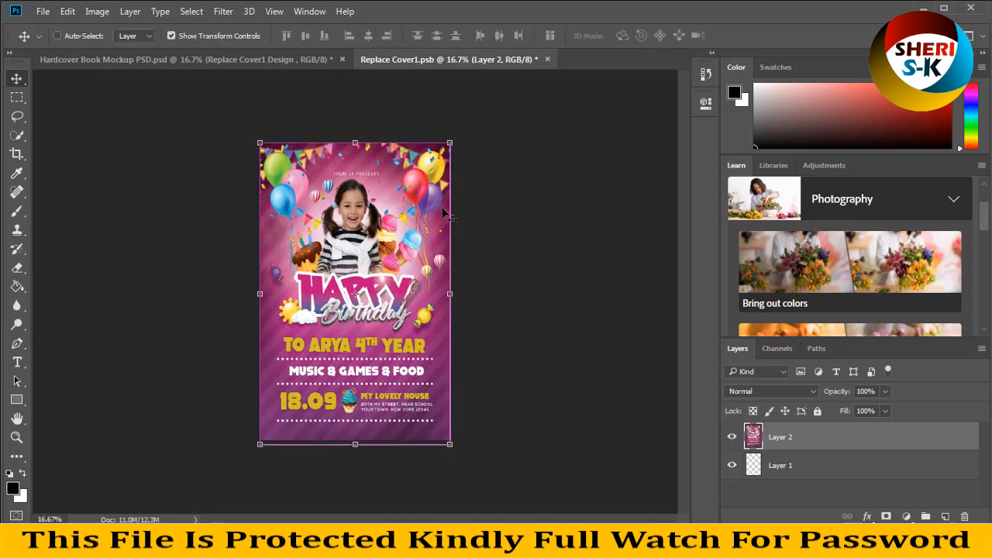
pyautogui.hotkey('ctrl', 's')
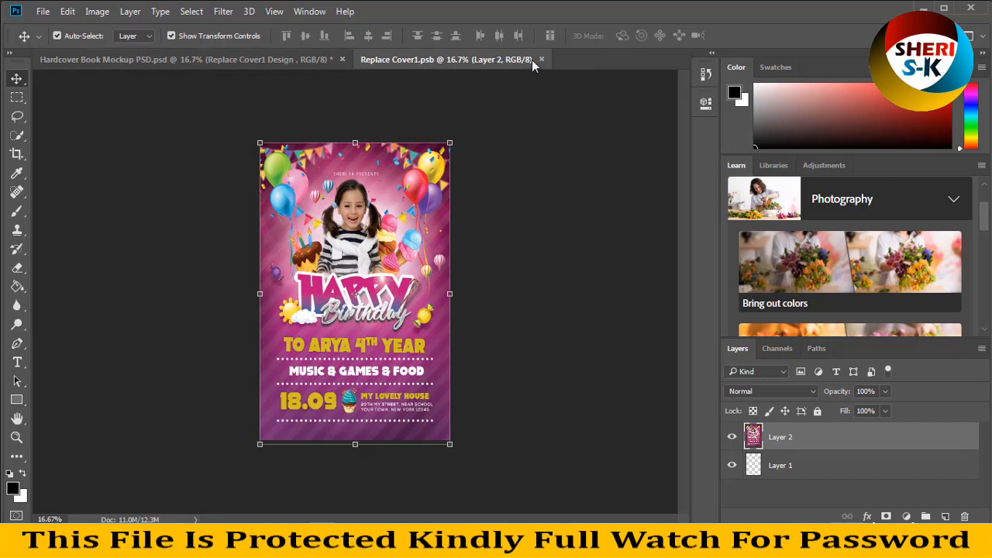
pyautogui.click(540, 59)
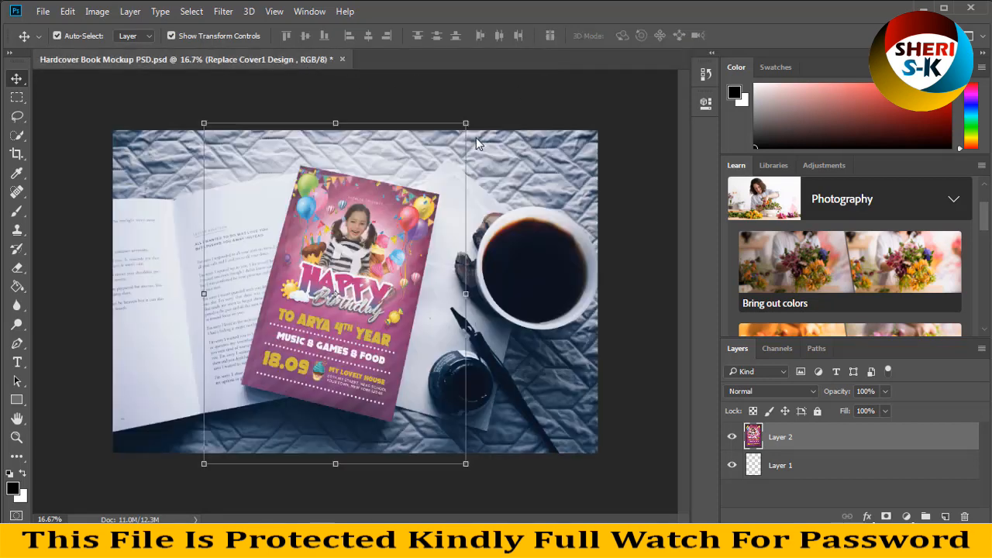
# Examine the birthday flyer on the book cover up close, from the lower text to the upper edge.
pyautogui.click(239, 233)
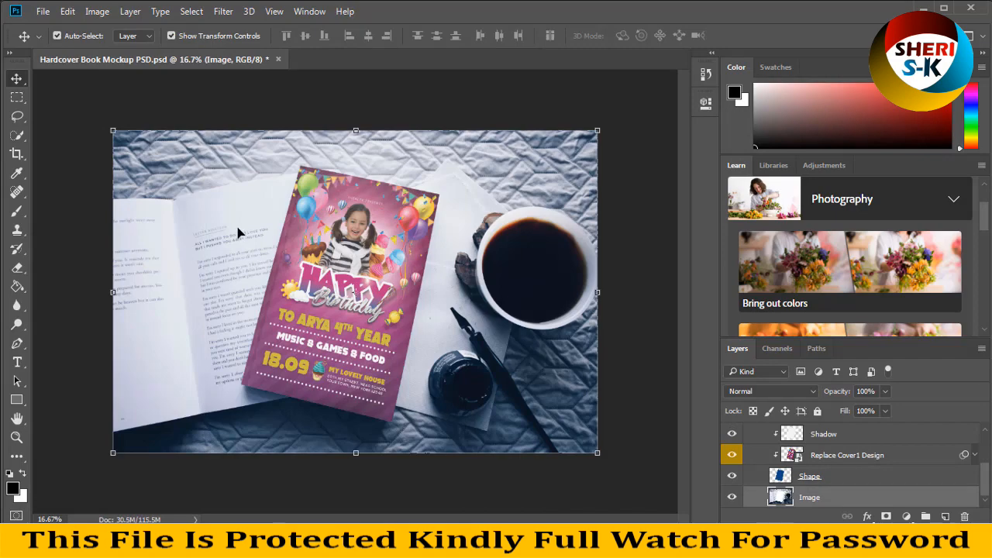
pyautogui.hotkey('ctrl', '+')
pyautogui.hotkey('ctrl', '+')
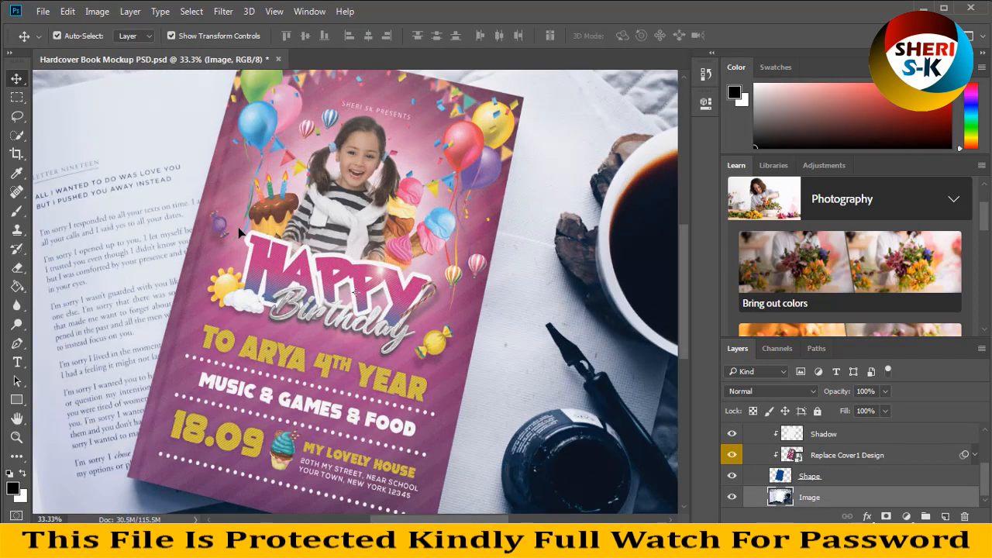
pyautogui.moveTo(400, 185); pyautogui.dragTo(404, 161)
pyautogui.moveTo(370, 301); pyautogui.dragTo(370, 281)
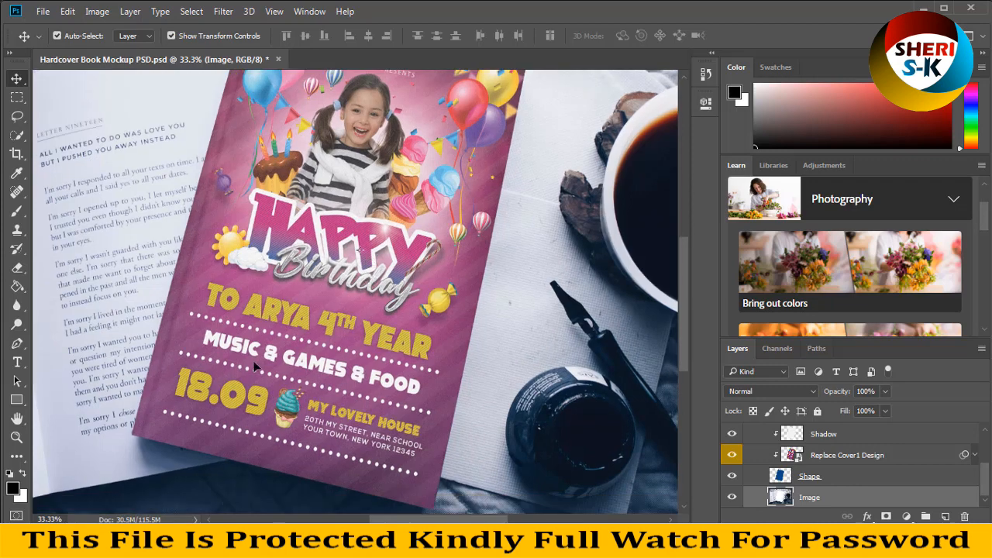
pyautogui.hotkey('ctrl', '+')
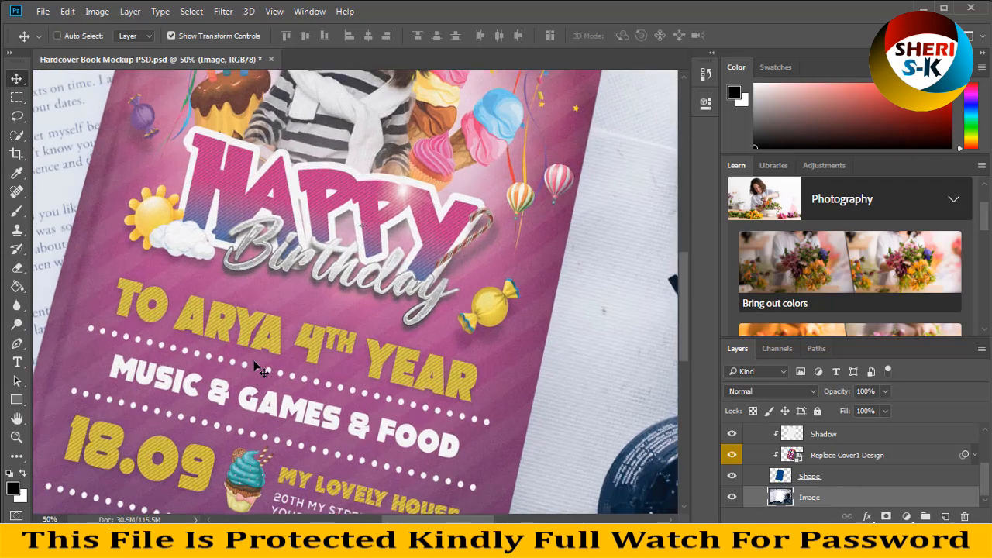
pyautogui.hotkey('ctrl', '+')
pyautogui.moveTo(429, 377)
pyautogui.mouseDown()
pyautogui.moveTo(574, 190)
pyautogui.moveTo(443, 380)
pyautogui.mouseUp()
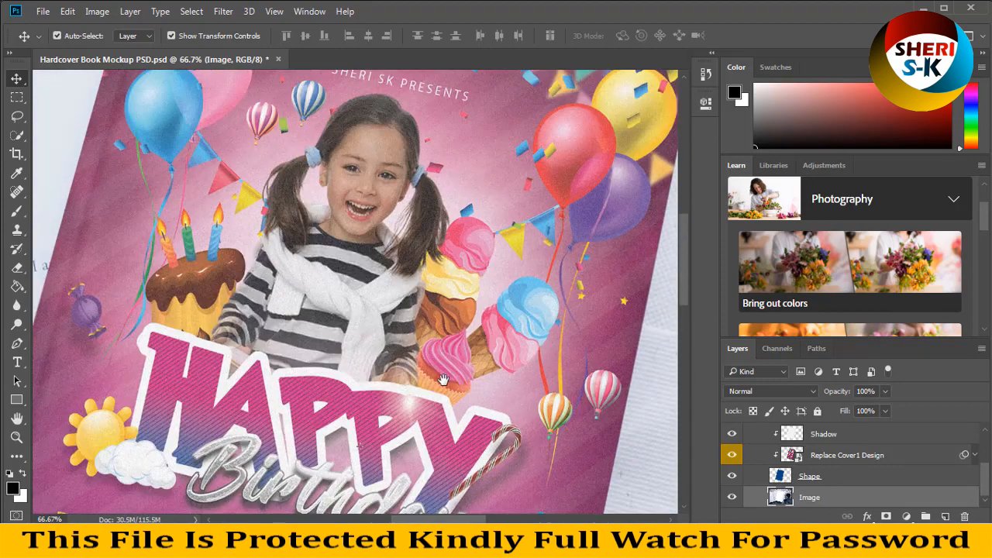
pyautogui.moveTo(449, 256); pyautogui.dragTo(443, 348)
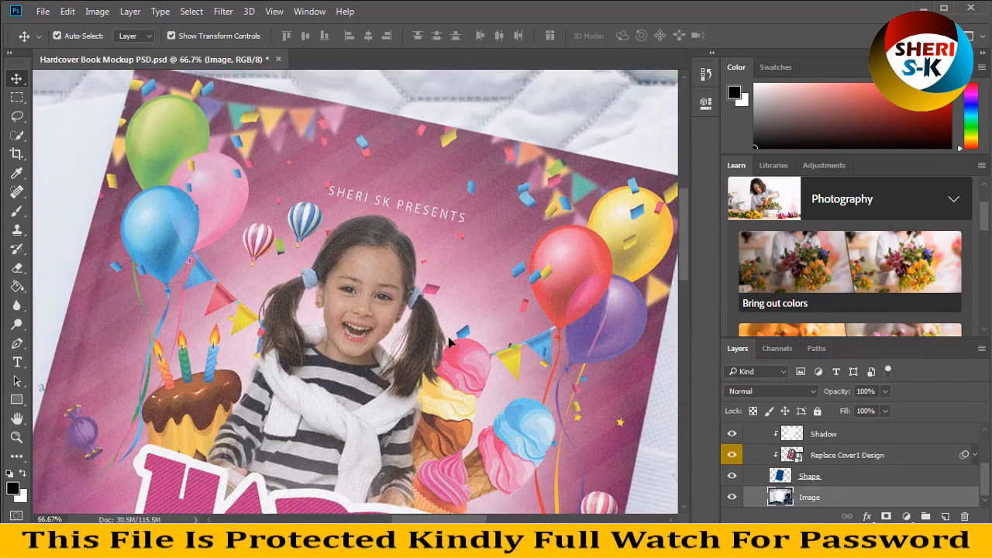
pyautogui.hotkey('ctrl', '-')
pyautogui.hotkey('ctrl', '-')
pyautogui.hotkey('ctrl', '-')
pyautogui.hotkey('ctrl', '-')
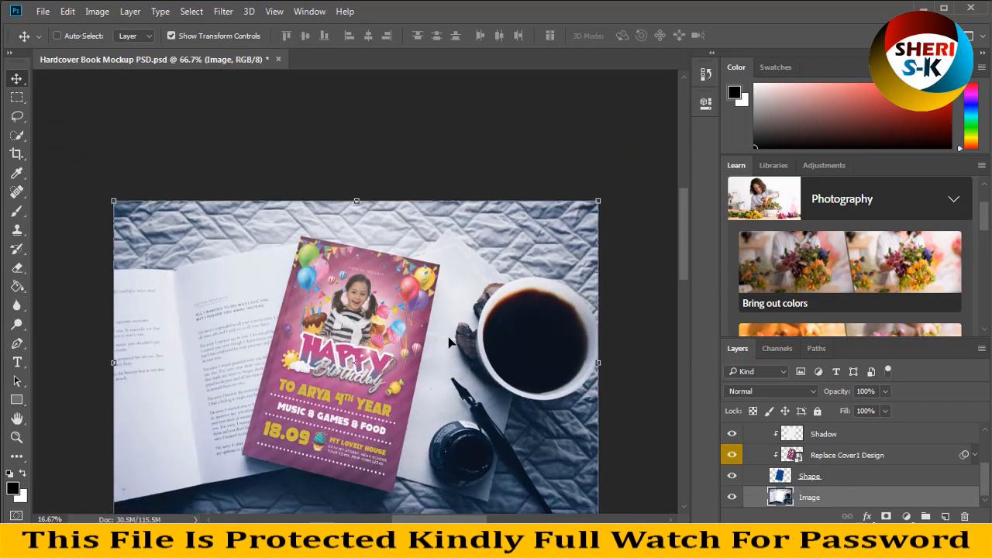
# Reopen the Replace Cover1 Design smart object's contents, check its width and height in Image Size, and close it without resizing.
pyautogui.click(797, 461)
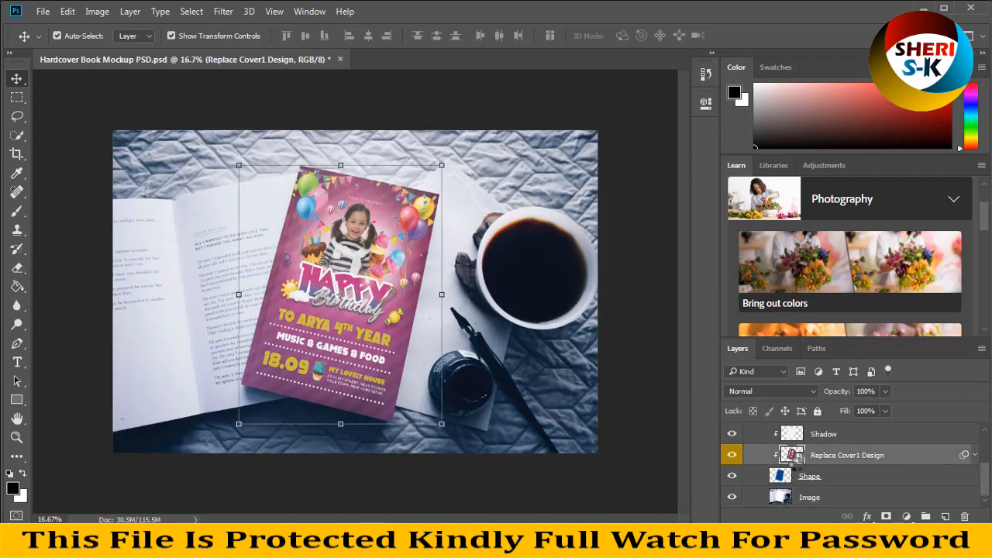
pyautogui.doubleClick(791, 454)
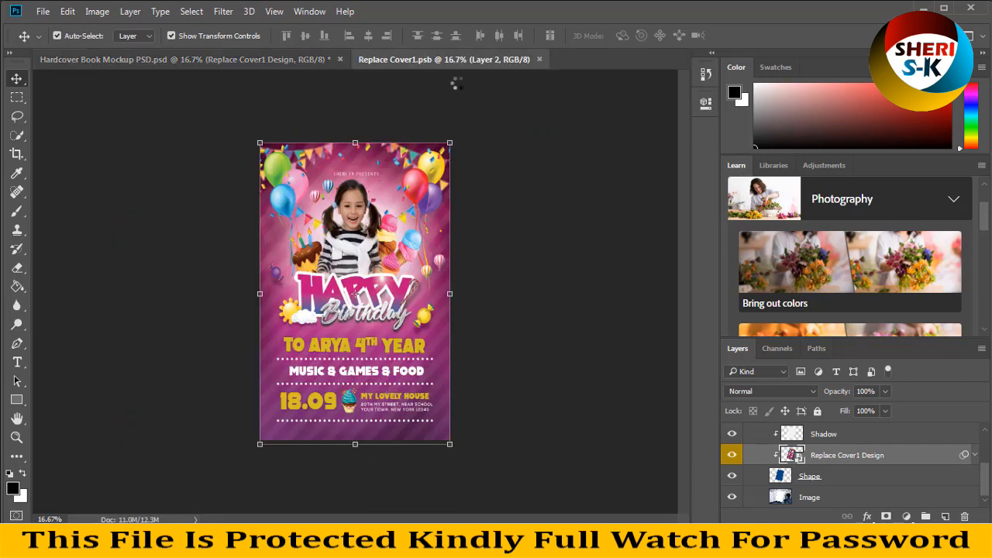
pyautogui.moveTo(466, 58); pyautogui.dragTo(468, 99)
pyautogui.rightClick(467, 99)
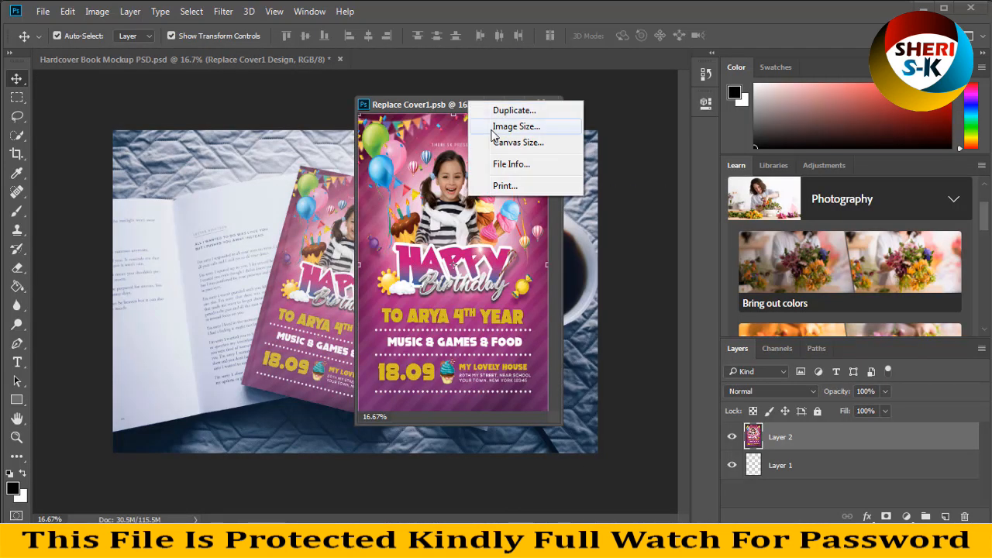
pyautogui.click(527, 125)
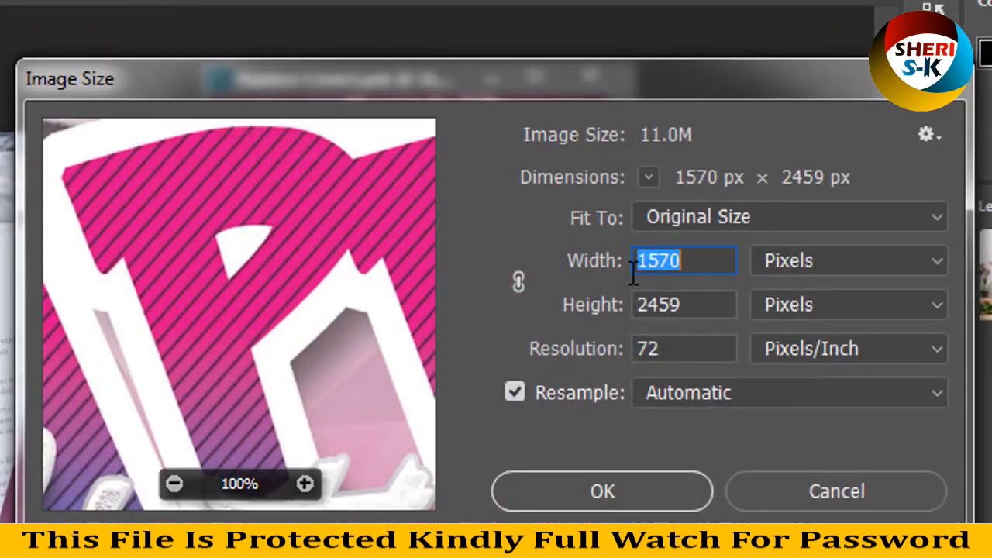
pyautogui.click(680, 303)
pyautogui.moveTo(684, 260); pyautogui.dragTo(671, 260)
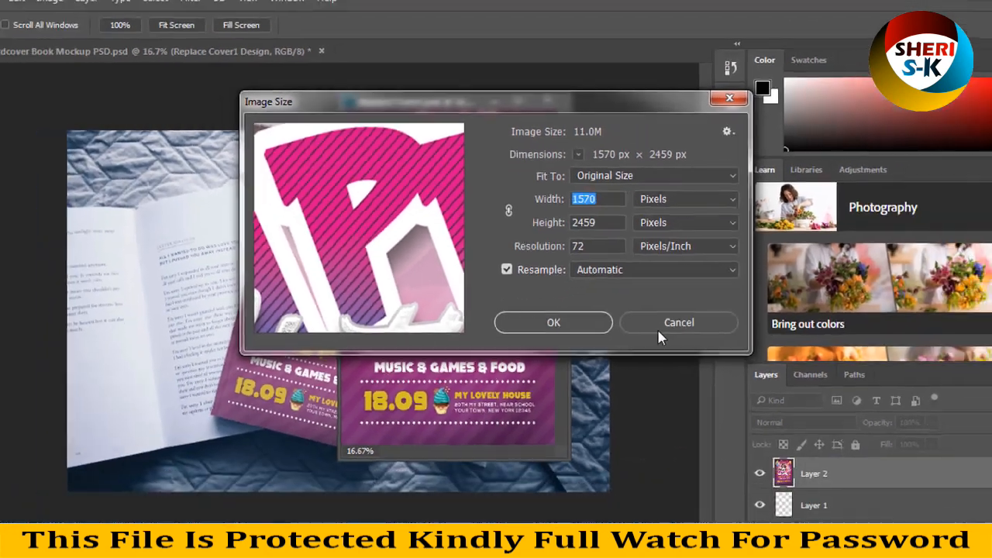
pyautogui.click(826, 491)
pyautogui.click(541, 104)
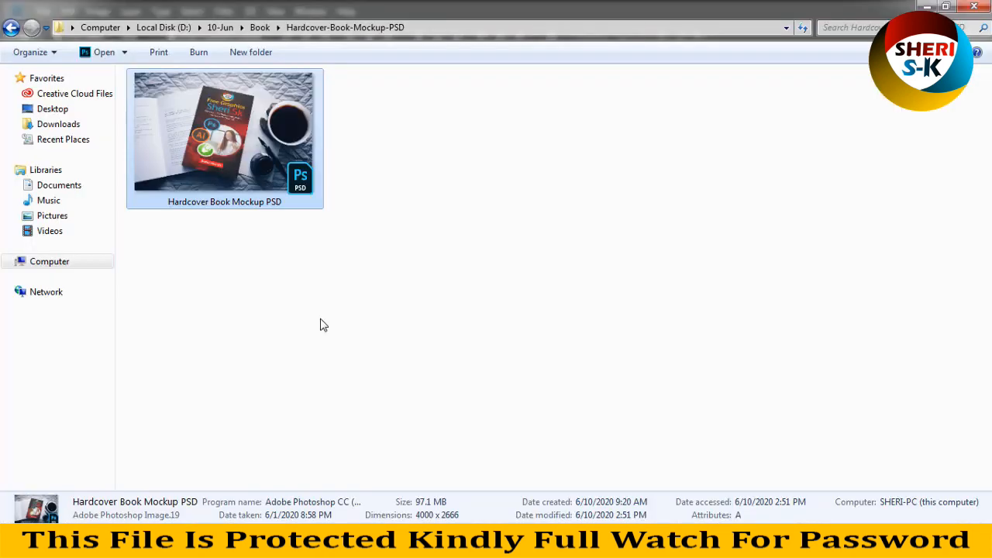
# Open the Woman Holding Hardcover Book Mockup PSD from its own folder inside the Book folder.
pyautogui.click(321, 323)
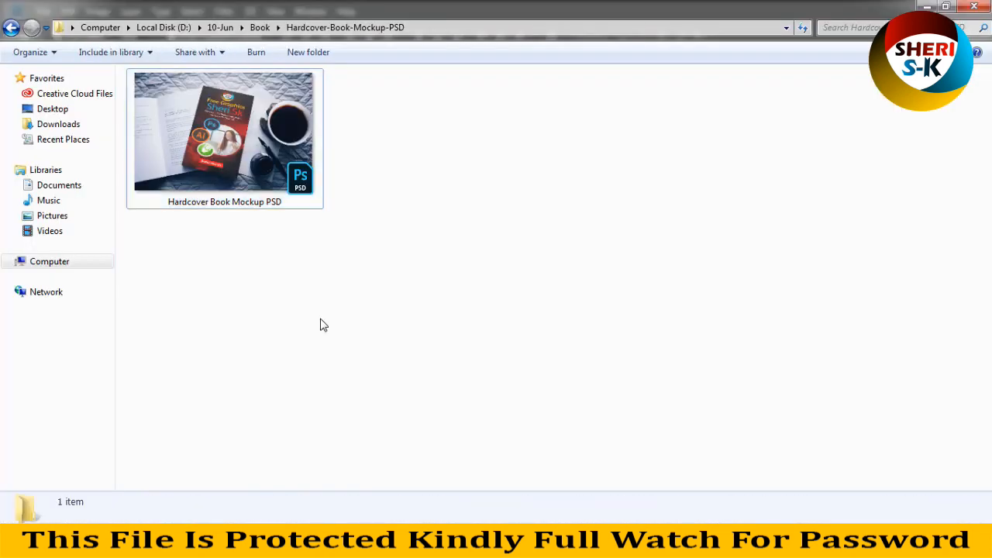
pyautogui.press('BackSpace')
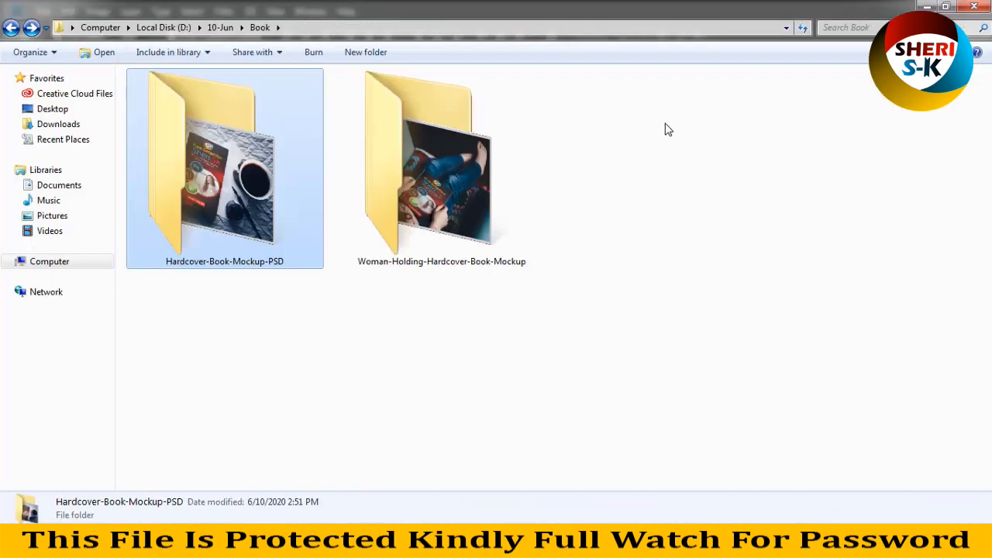
pyautogui.doubleClick(497, 163)
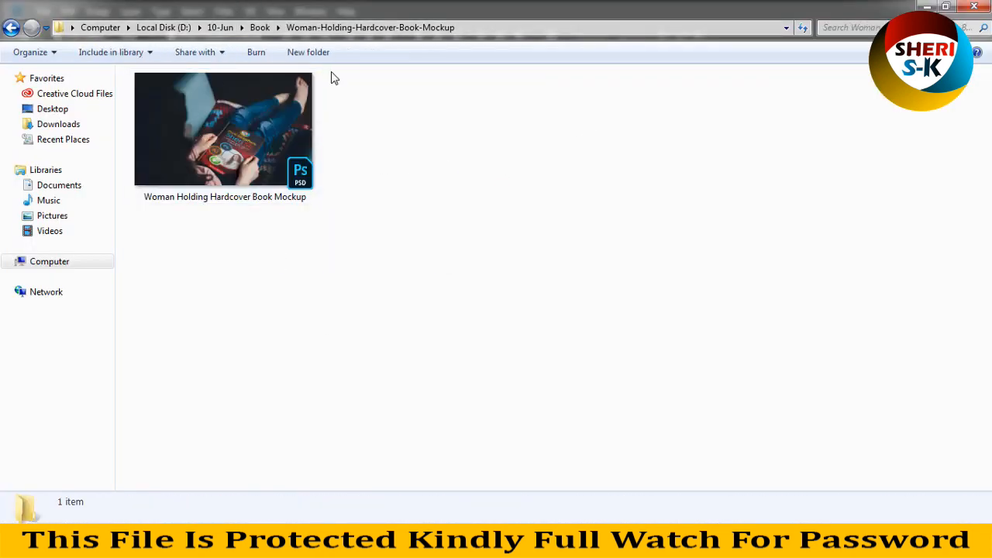
pyautogui.click(237, 172)
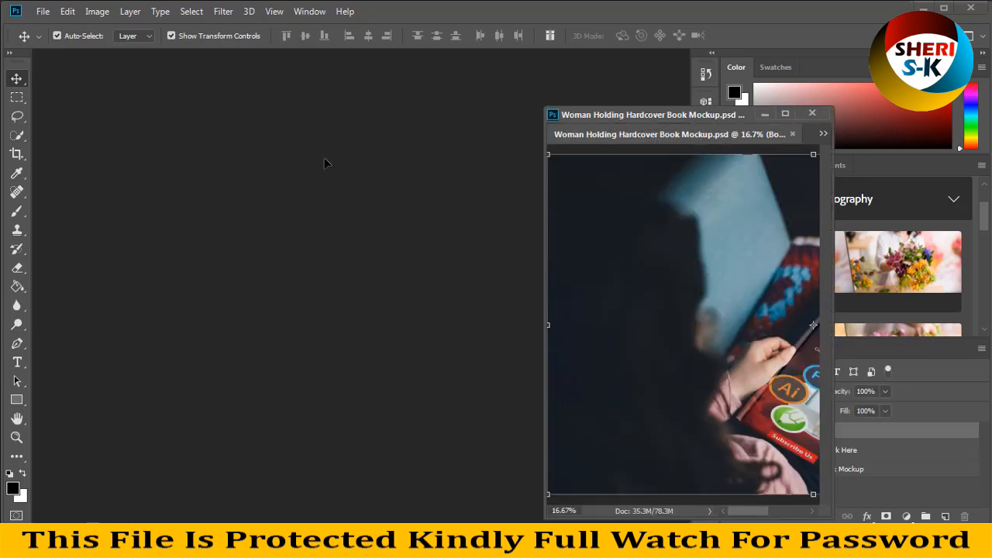
# Separate the Woman Holding Hardcover Book Mockup into its own floating window and close sheri skk.jpg.
pyautogui.moveTo(609, 135); pyautogui.dragTo(278, 156)
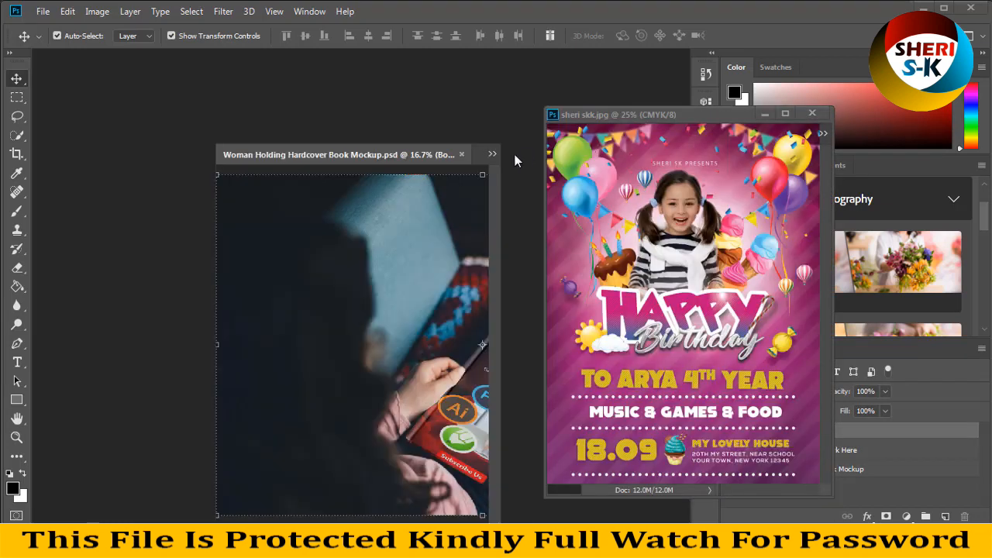
pyautogui.click(813, 116)
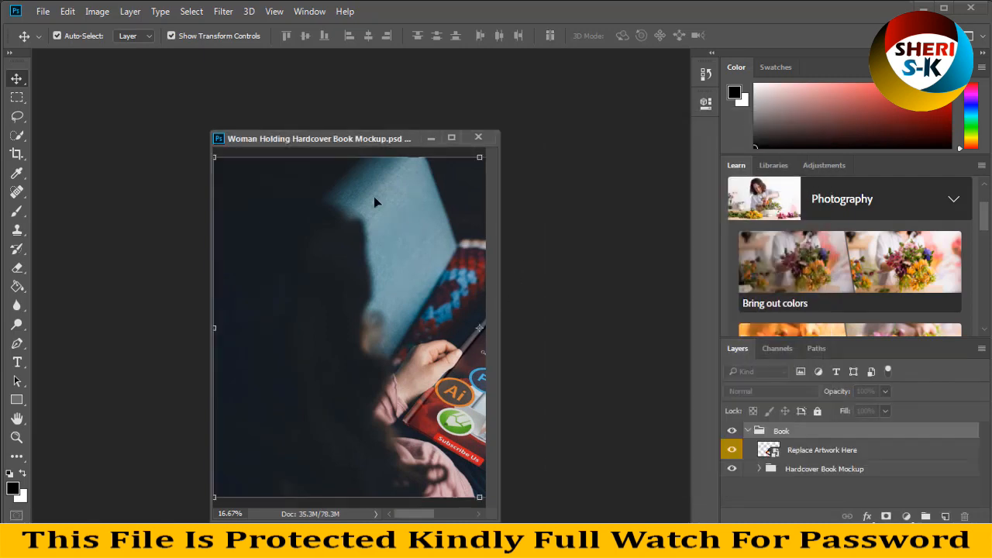
pyautogui.hotkey('ctrl', '-')
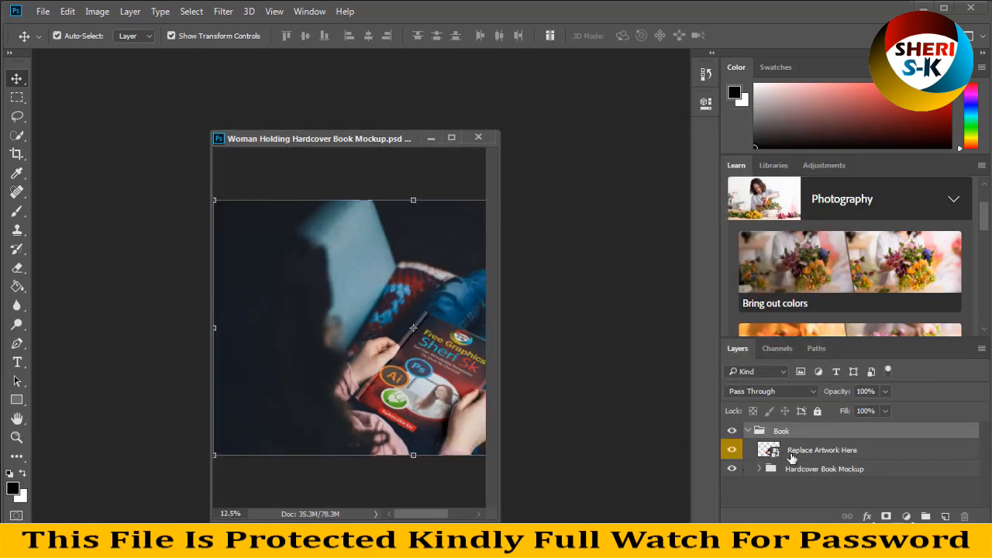
# Expand the Hardcover Book Mockup group and check its background photo layer by hiding it and showing it again.
pyautogui.click(766, 470)
pyautogui.click(761, 470)
pyautogui.scroll(-4, 837, 474)
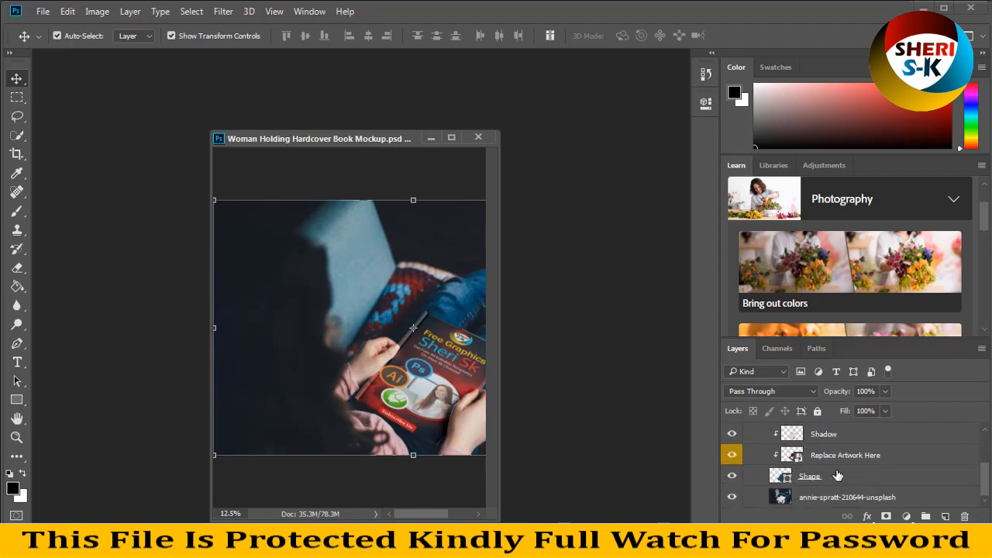
pyautogui.click(750, 500)
pyautogui.click(730, 500)
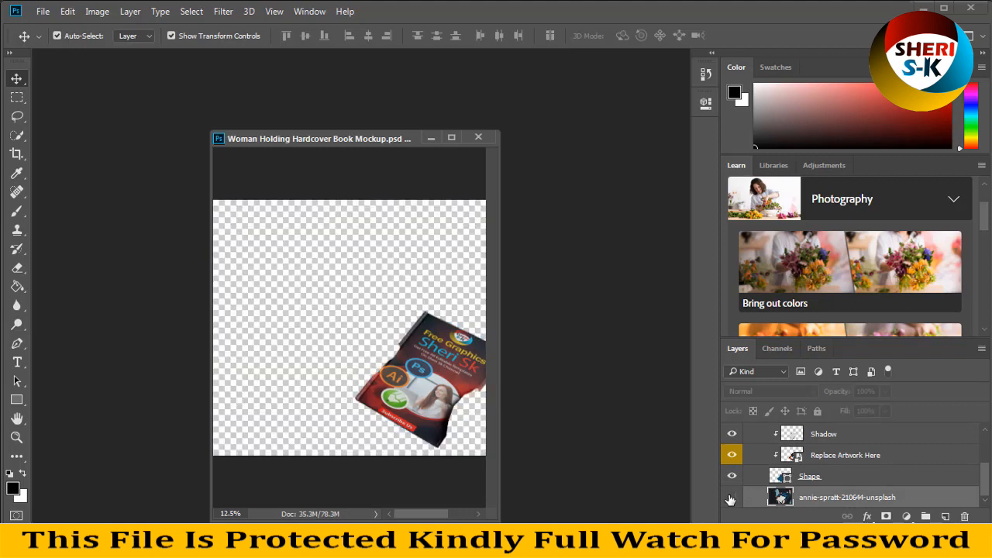
pyautogui.click(730, 500)
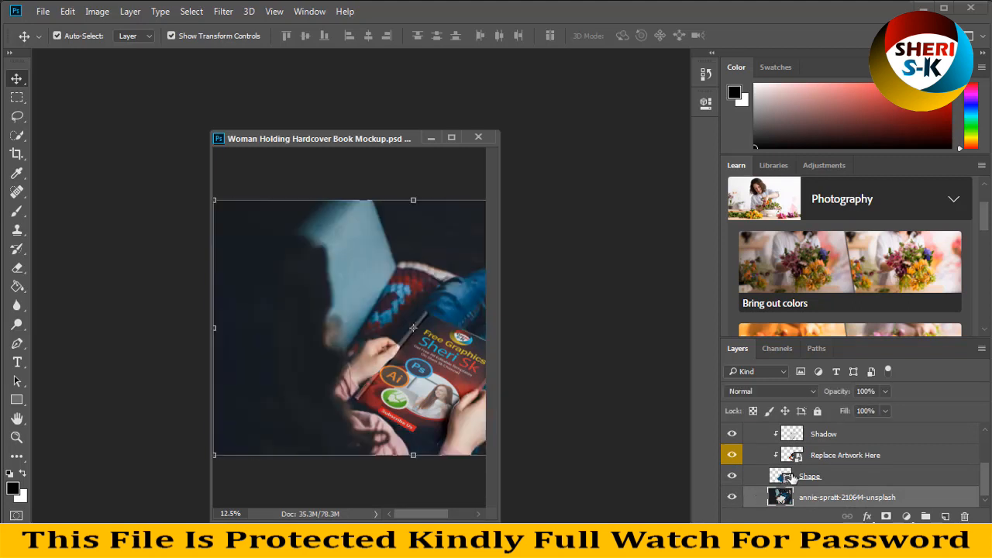
# Open the contents of the top Replace Artwork Here smart object and place Rectangle 2.psb in a separate floating window.
pyautogui.scroll(4, 789, 478)
pyautogui.click(770, 455)
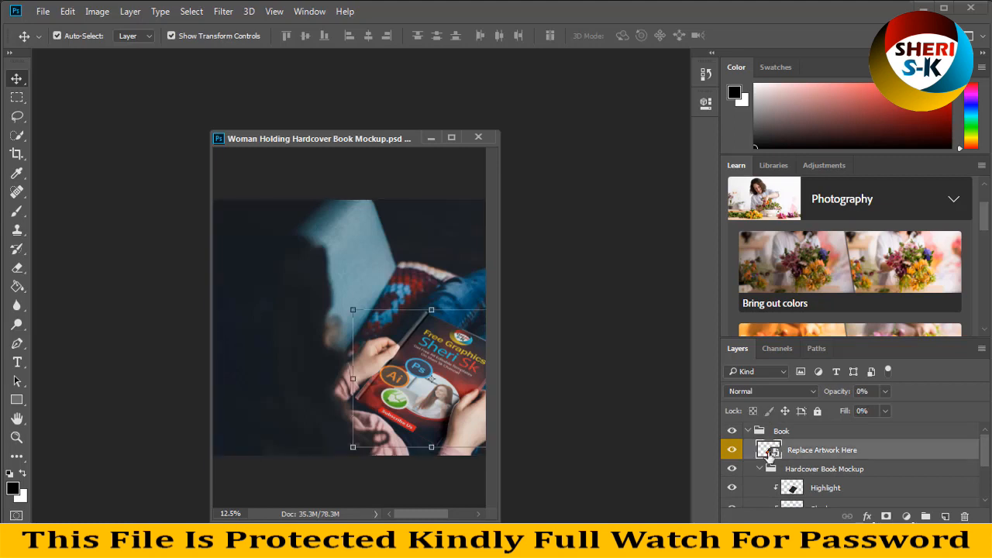
pyautogui.doubleClick(770, 450)
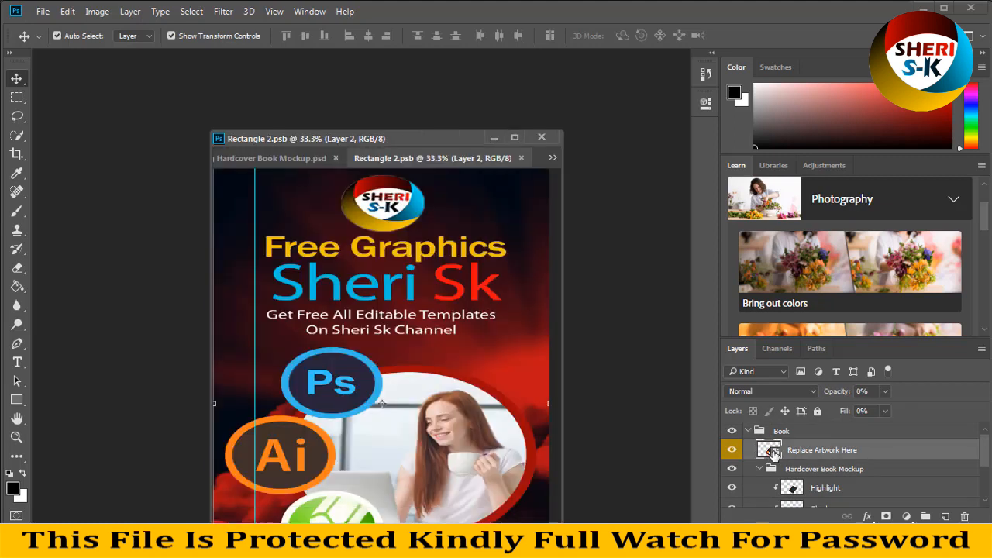
pyautogui.moveTo(412, 162); pyautogui.dragTo(383, 248)
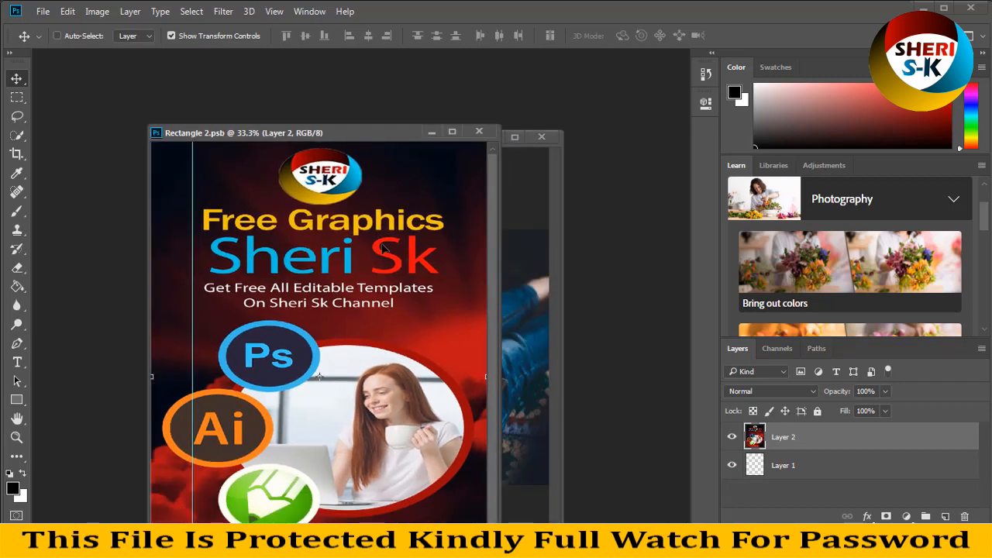
# Check the pixel dimensions of Rectangle 2.psb in Image Size without resizing it.
pyautogui.hotkey('ctrl', '-')
pyautogui.rightClick(369, 136)
pyautogui.click(385, 155)
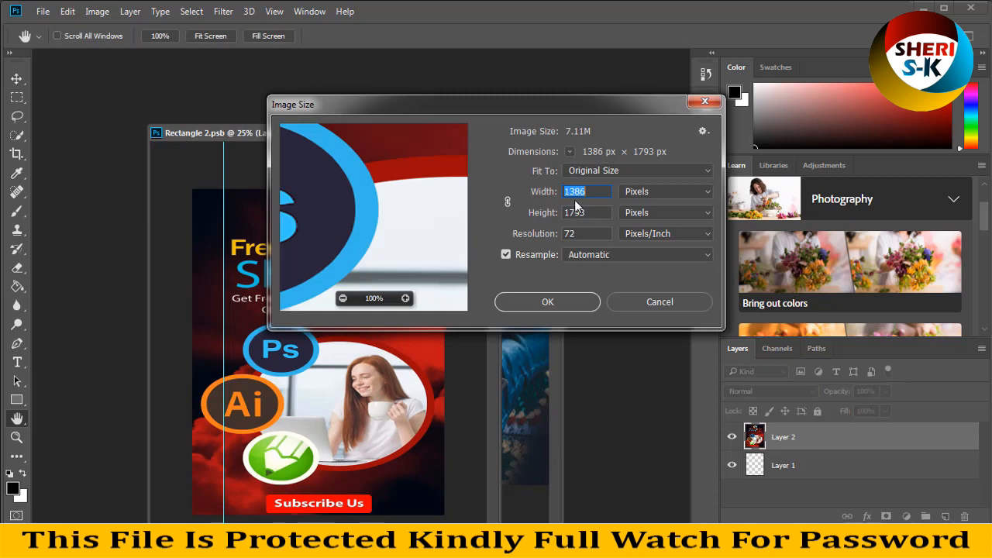
pyautogui.click(624, 301)
# Delete the existing cover artwork, Layer 2, from Rectangle 2.psb and open the JPEG image "sheri skk" from the Desktop.
pyautogui.moveTo(275, 135); pyautogui.dragTo(360, 97)
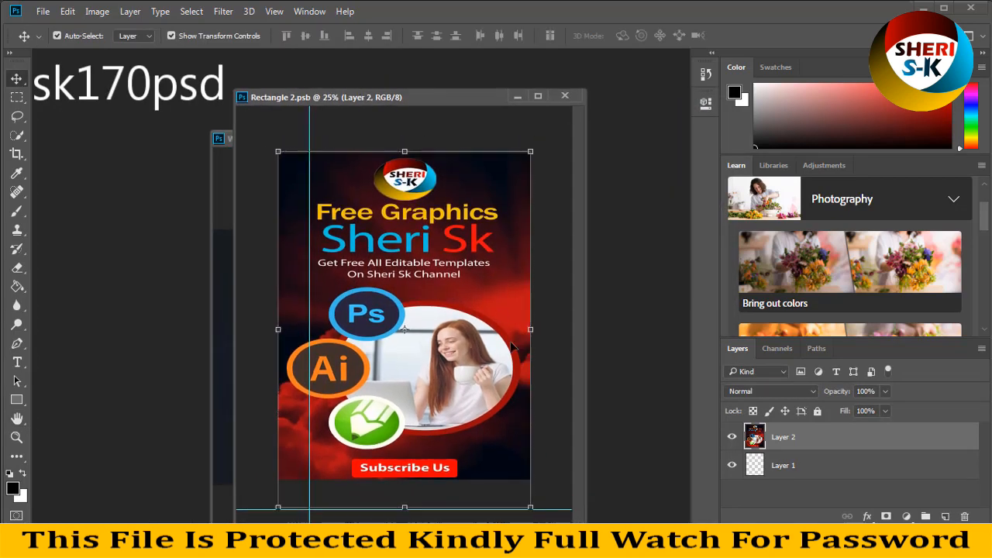
pyautogui.press('Delete')
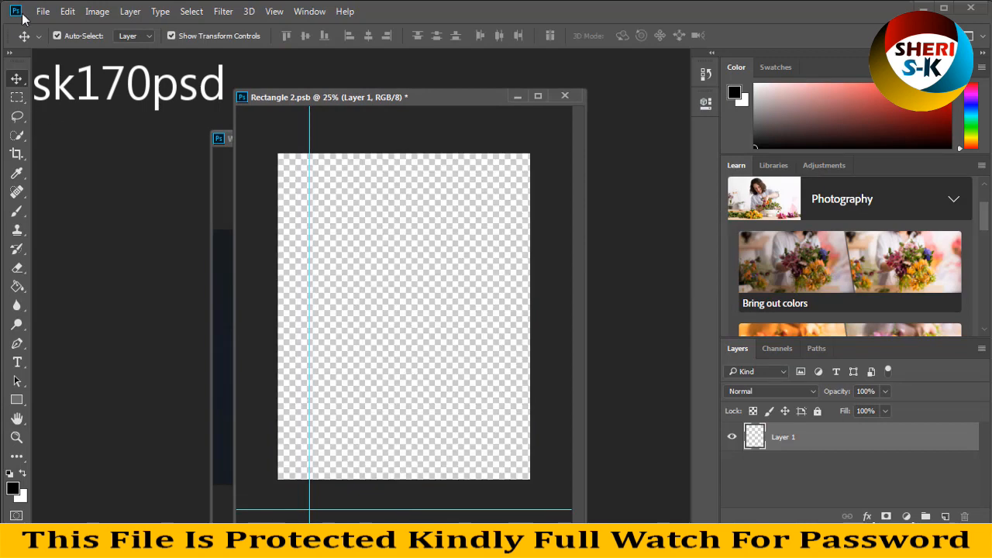
pyautogui.click(41, 12)
pyautogui.click(48, 39)
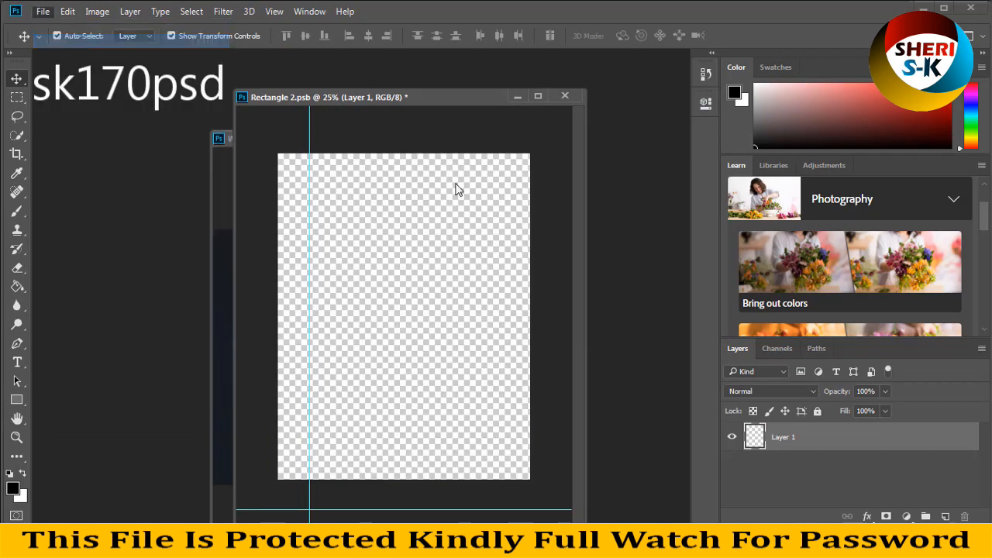
pyautogui.scroll(-10, 339, 207)
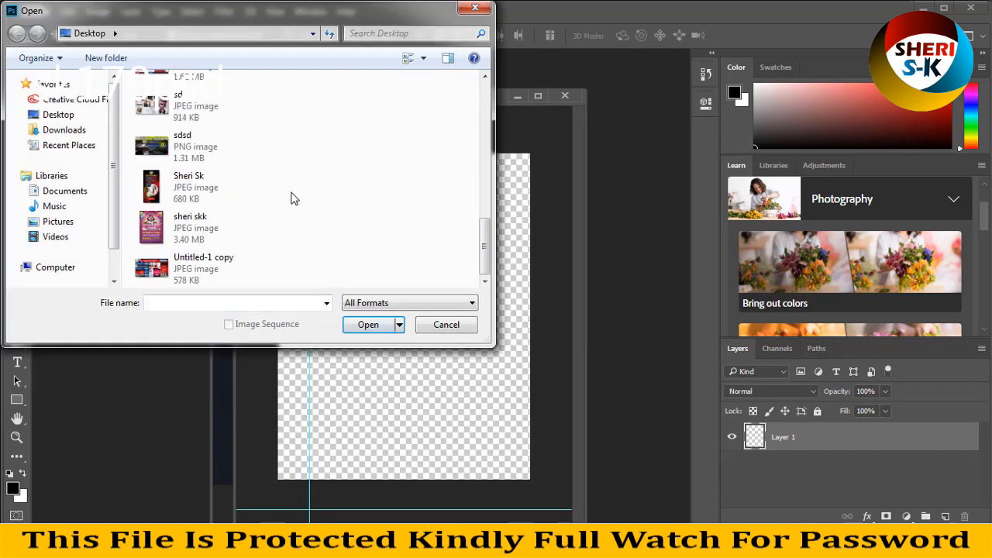
pyautogui.scroll(3, 233, 215)
pyautogui.scroll(-3, 233, 215)
pyautogui.click(199, 229)
pyautogui.click(369, 325)
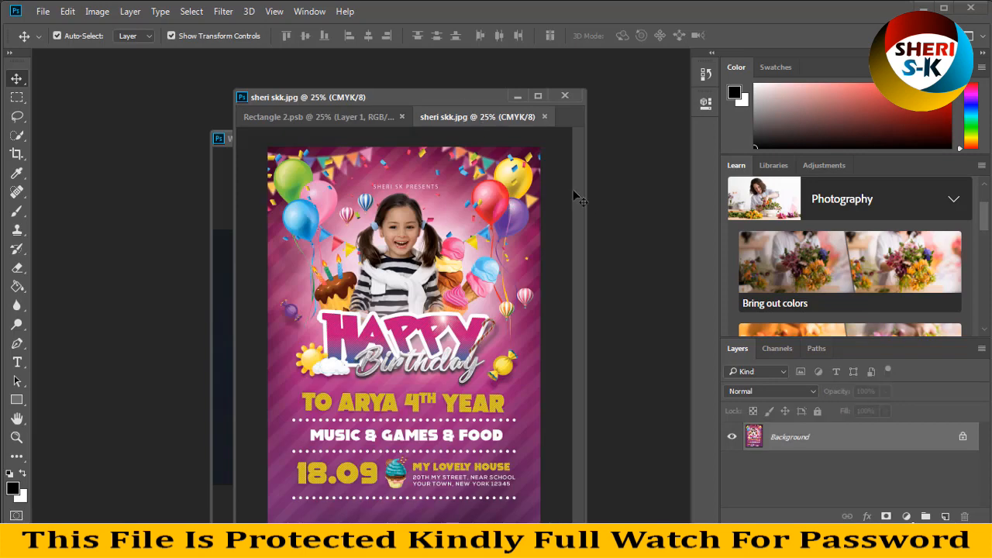
# Float the sheri skk.jpg document, copy its flyer artwork into Rectangle 2.psb, and minimize the source image.
pyautogui.moveTo(463, 119); pyautogui.dragTo(574, 202)
pyautogui.moveTo(599, 299); pyautogui.dragTo(445, 268)
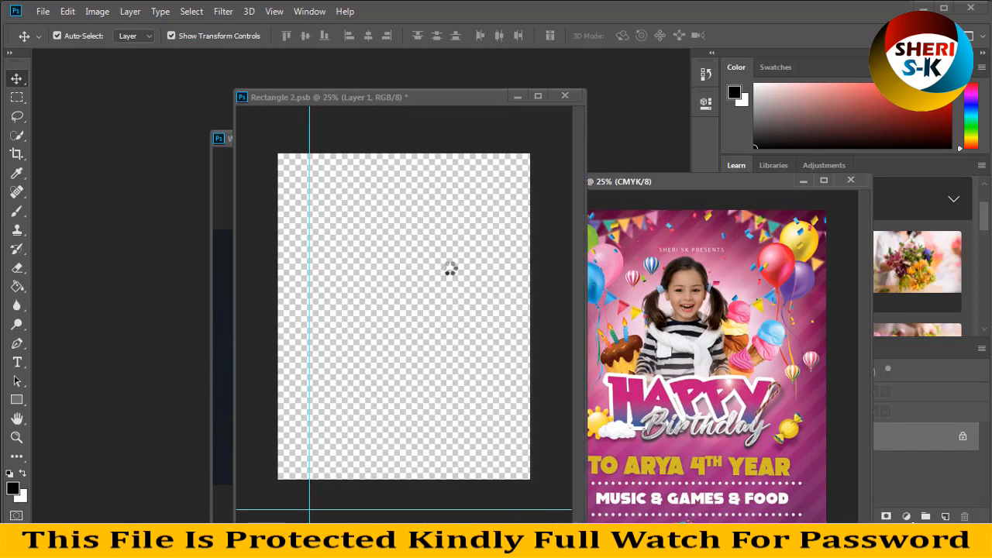
pyautogui.click(809, 185)
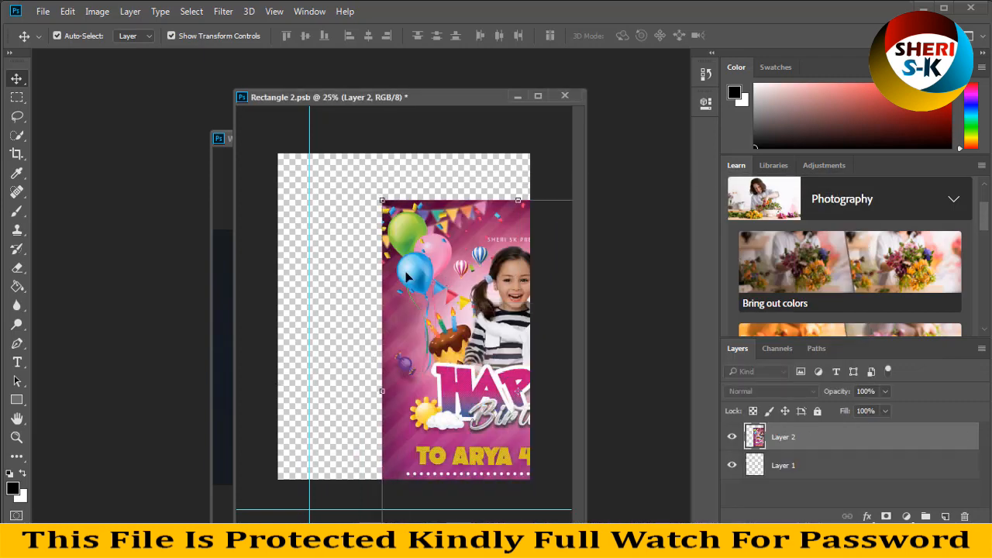
# Position the flyer over the Rectangle 2.psb canvas with its height scaled to 94.48%, and save and close the file.
pyautogui.moveTo(419, 309); pyautogui.dragTo(341, 222)
pyautogui.moveTo(417, 515); pyautogui.dragTo(418, 495)
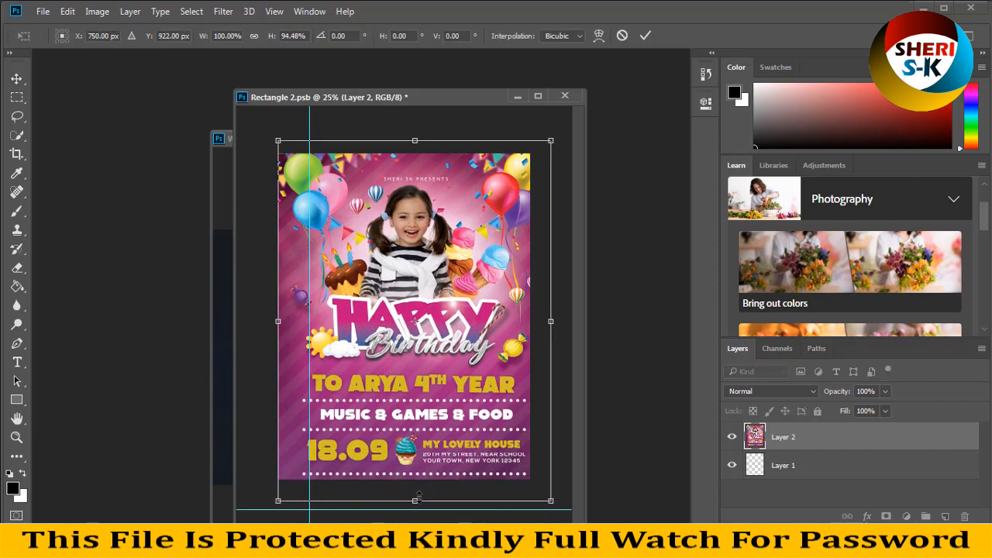
pyautogui.press('Return')
pyautogui.moveTo(470, 332); pyautogui.dragTo(468, 335)
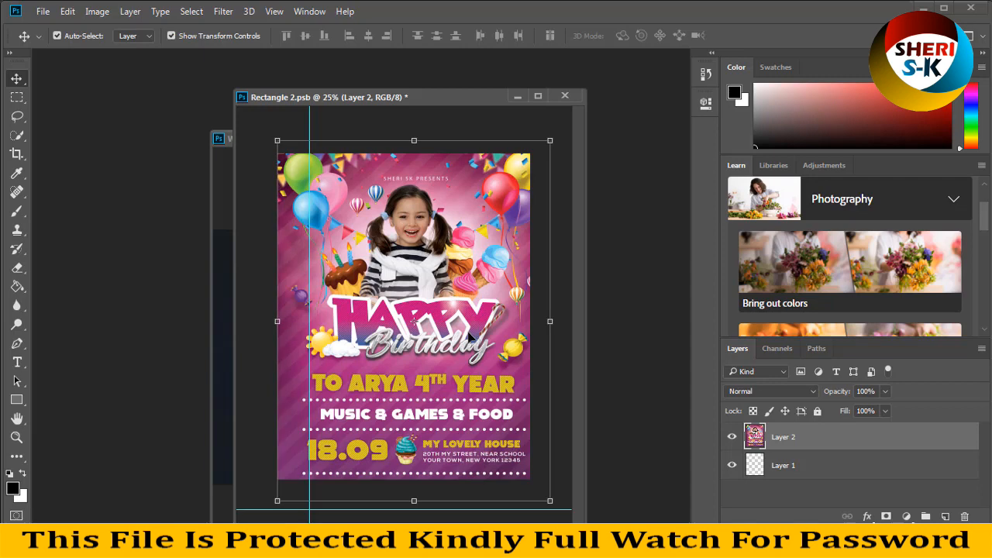
pyautogui.hotkey('ctrl', 's')
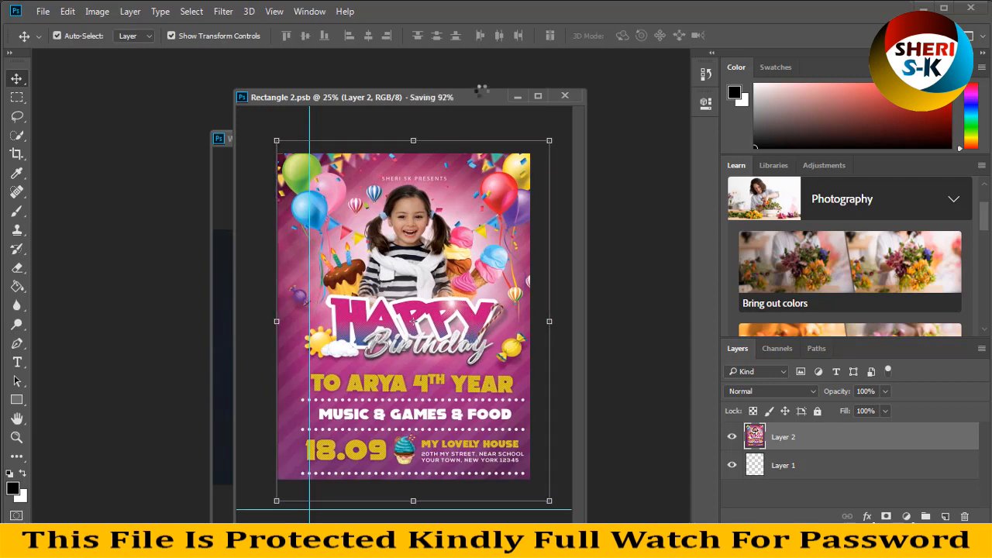
pyautogui.click(565, 97)
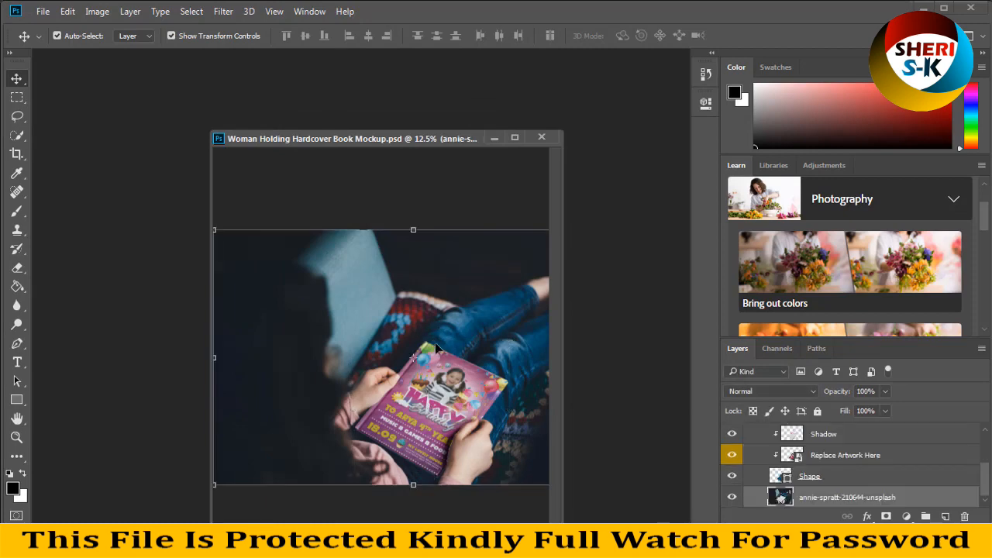
# Examine the birthday flyer on the held book's cover up close, with the Woman Holding Hardcover Book Mockup window maximized.
pyautogui.hotkey('ctrl', '+')
pyautogui.hotkey('ctrl', '+')
pyautogui.hotkey('ctrl', '+')
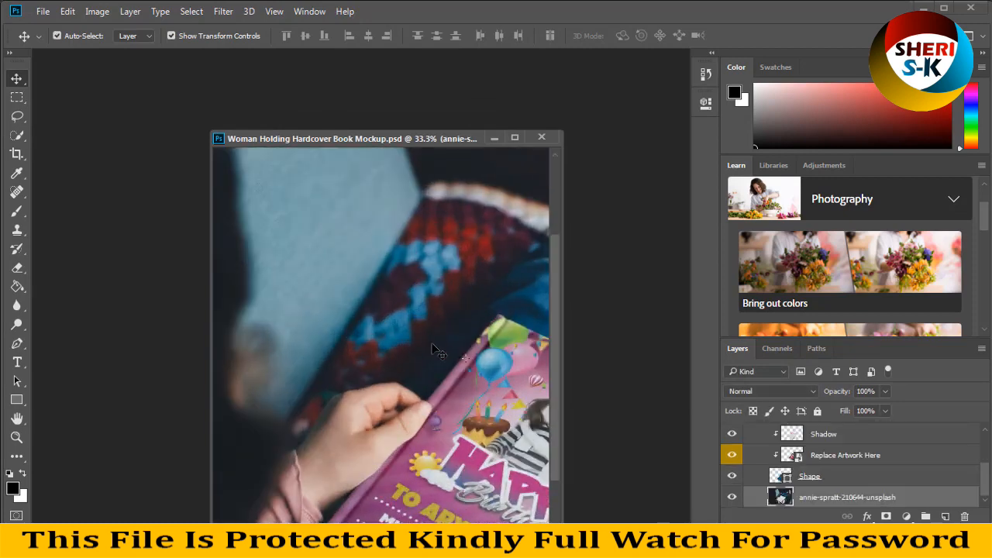
pyautogui.moveTo(443, 365); pyautogui.dragTo(343, 252)
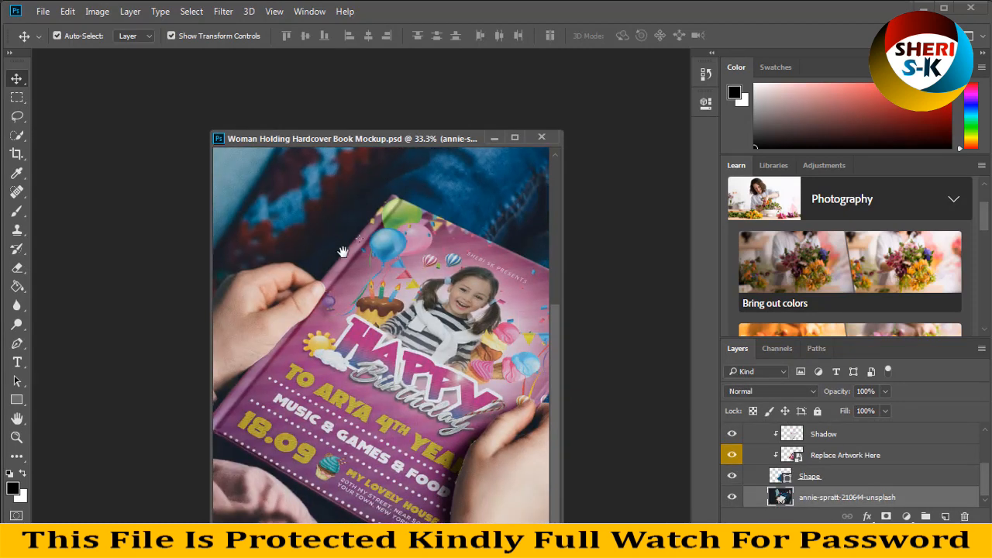
pyautogui.click(514, 138)
pyautogui.press('ctrl')
pyautogui.hotkey('ctrl', '+')
pyautogui.hotkey('ctrl', '+')
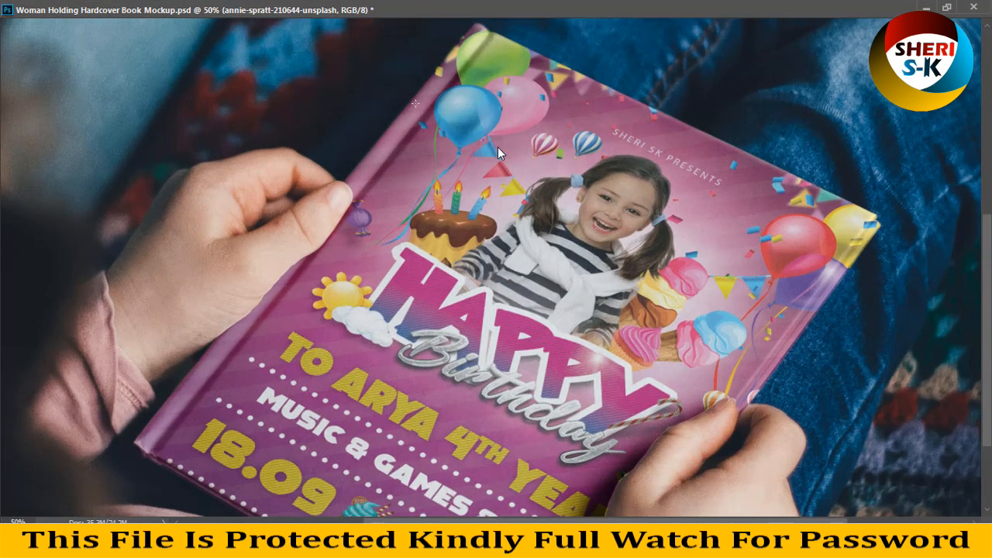
pyautogui.hotkey('ctrl', '-')
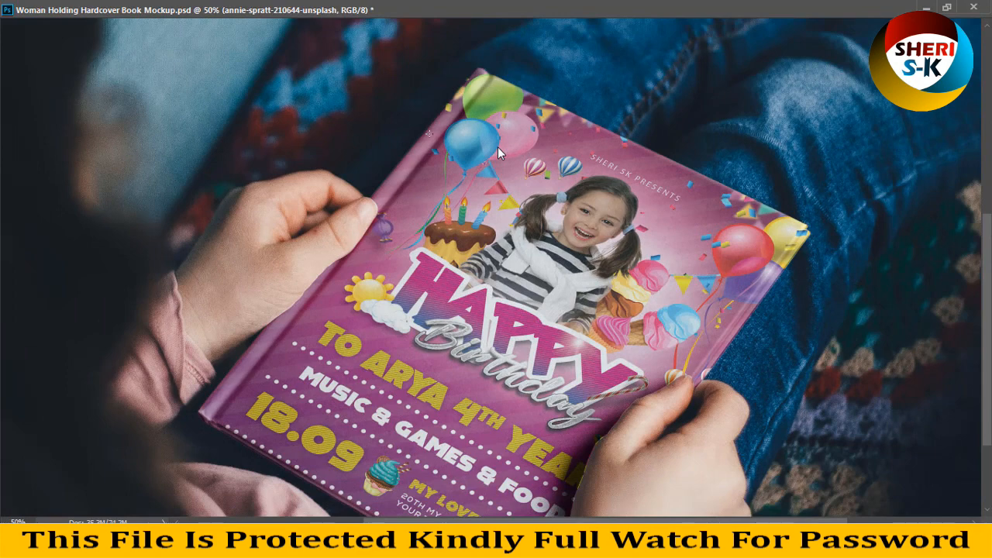